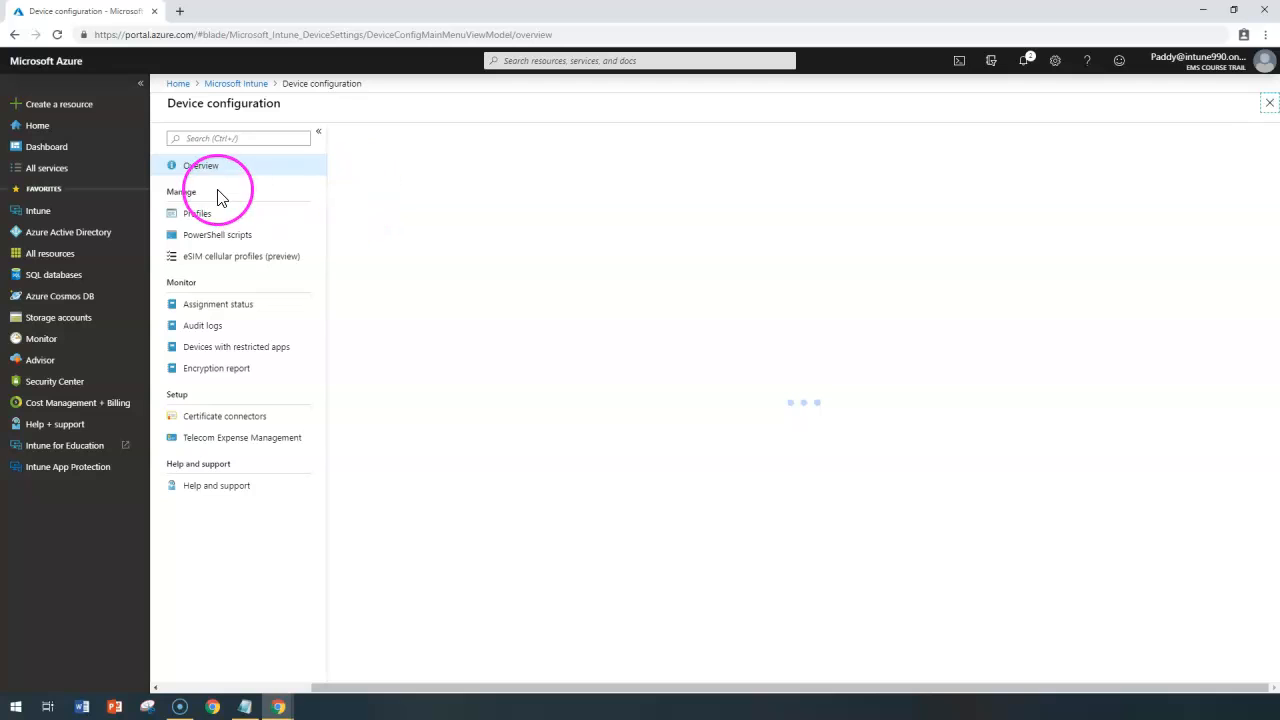
Start a new device configuration profile and enter "Android Enterprise -WorkProfile-Email" as its name and description.
{"action": "left_click", "coordinate": [199, 215]}
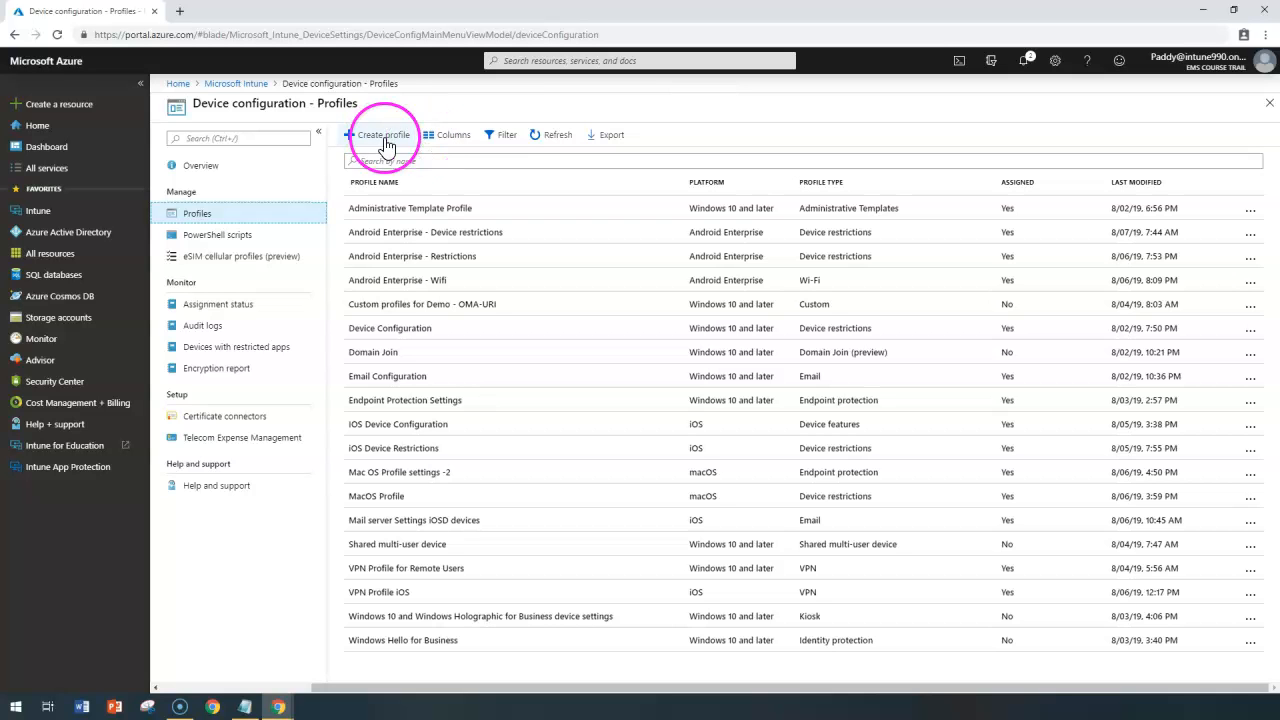
{"action": "left_click", "coordinate": [368, 136]}
{"action": "left_click", "coordinate": [299, 155]}
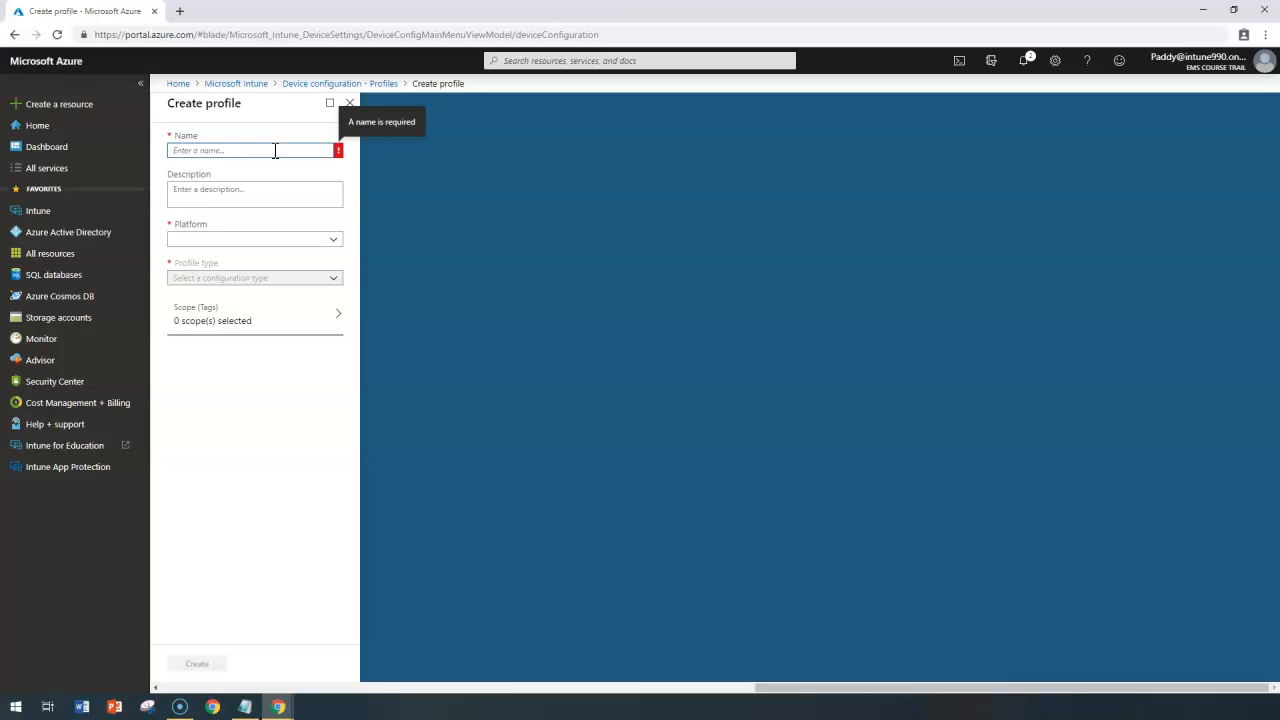
{"action": "type", "text": "Android Enterprise -WorkProfile-Email"}
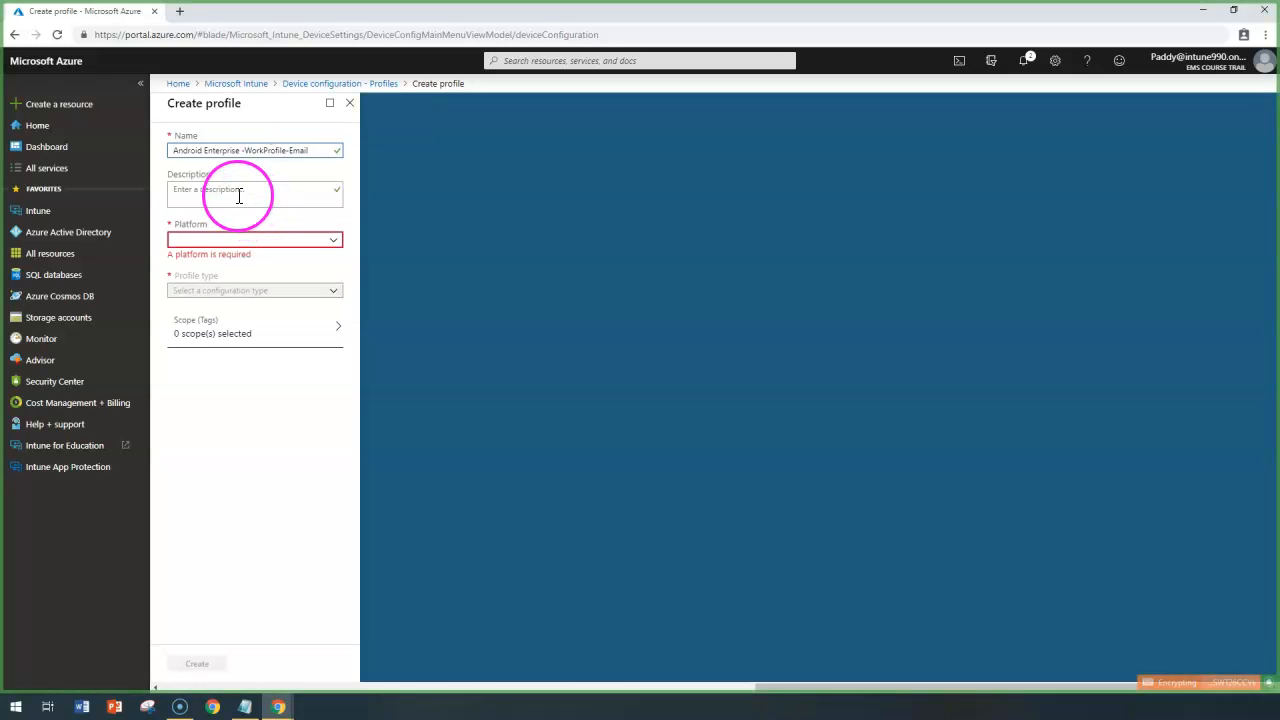
{"action": "left_click", "coordinate": [263, 191]}
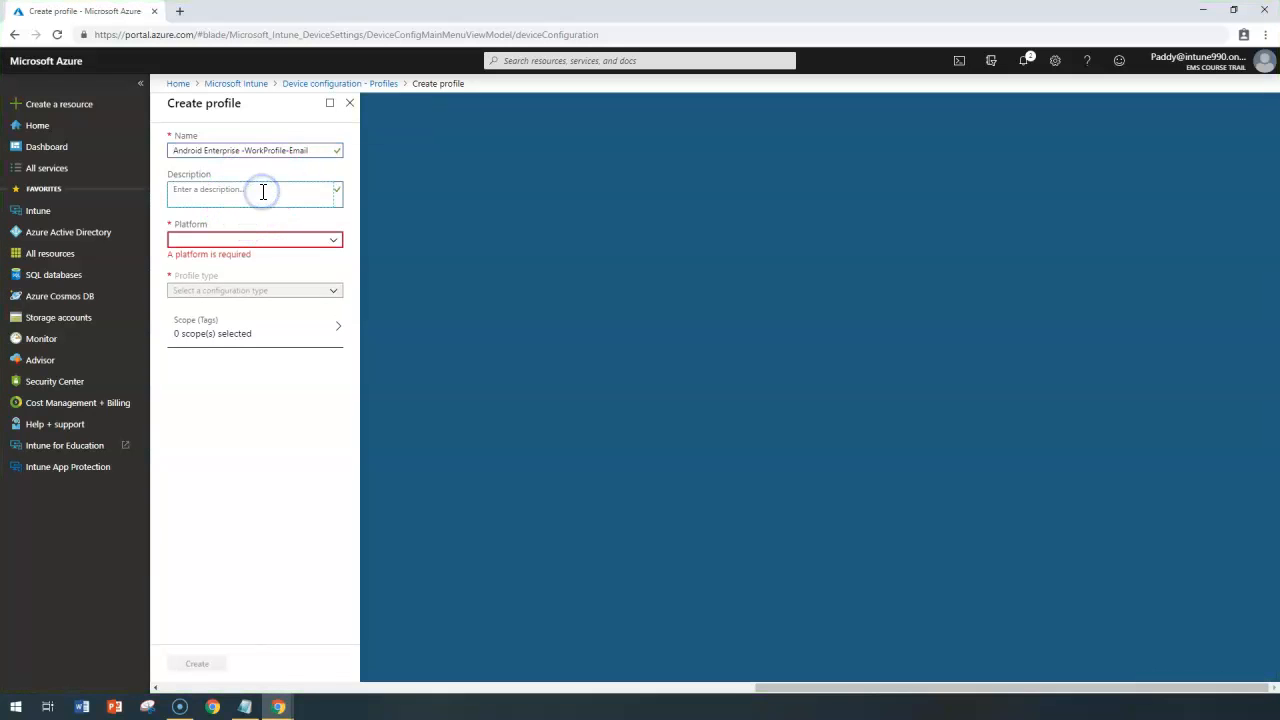
{"action": "type", "text": "Android Enterprise -WorkProfile-Email"}
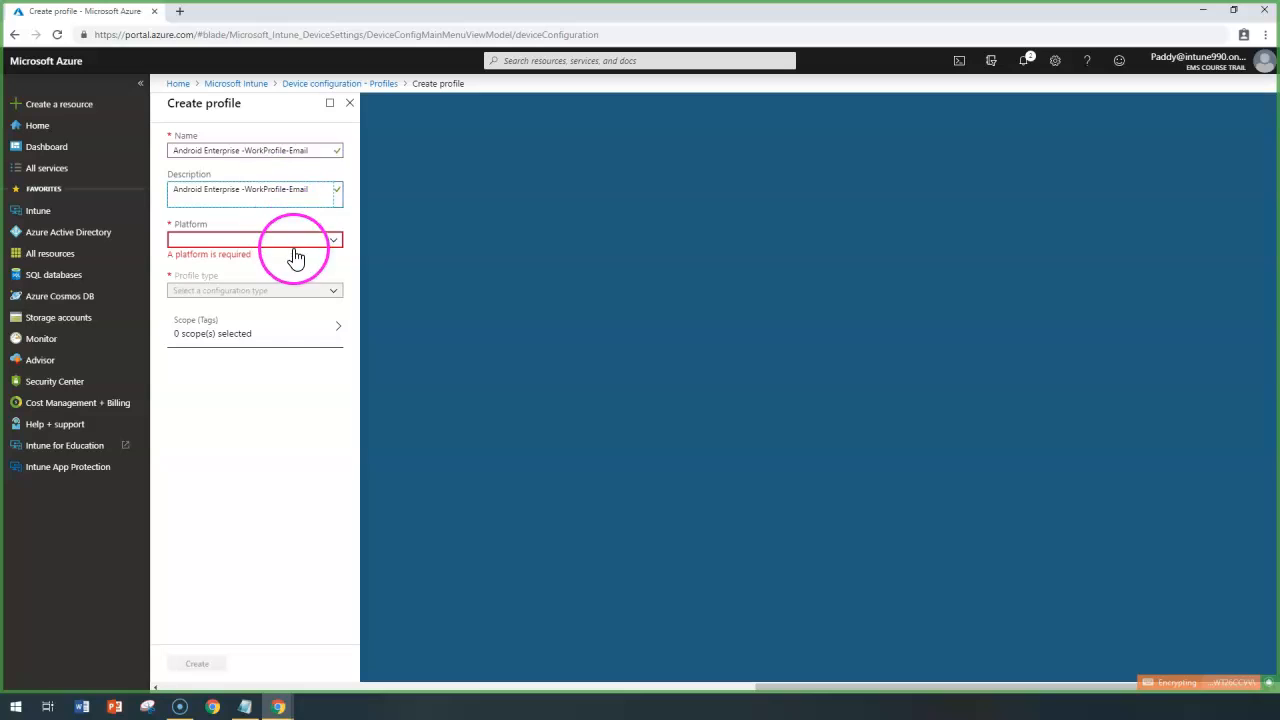
Set the profile's platform to Android Enterprise and its profile type to Email under Work Profile Only.
{"action": "left_click", "coordinate": [266, 241]}
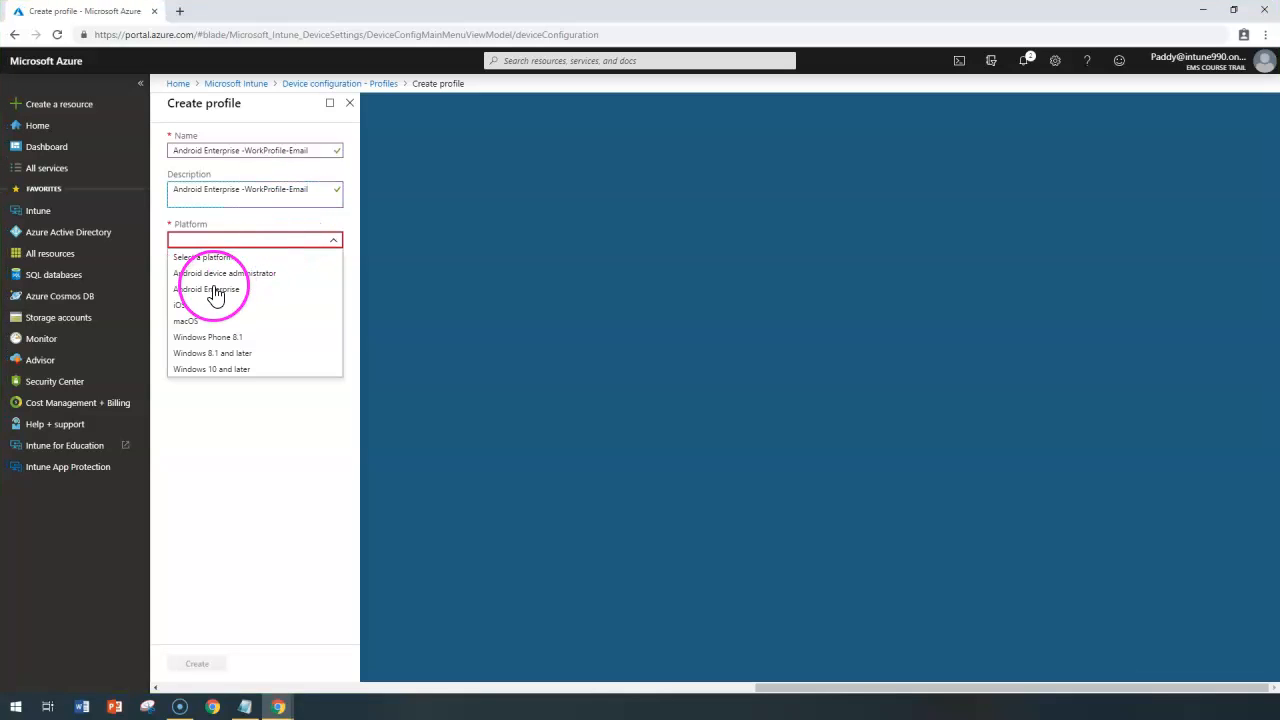
{"action": "left_click", "coordinate": [211, 294]}
{"action": "left_click", "coordinate": [222, 279]}
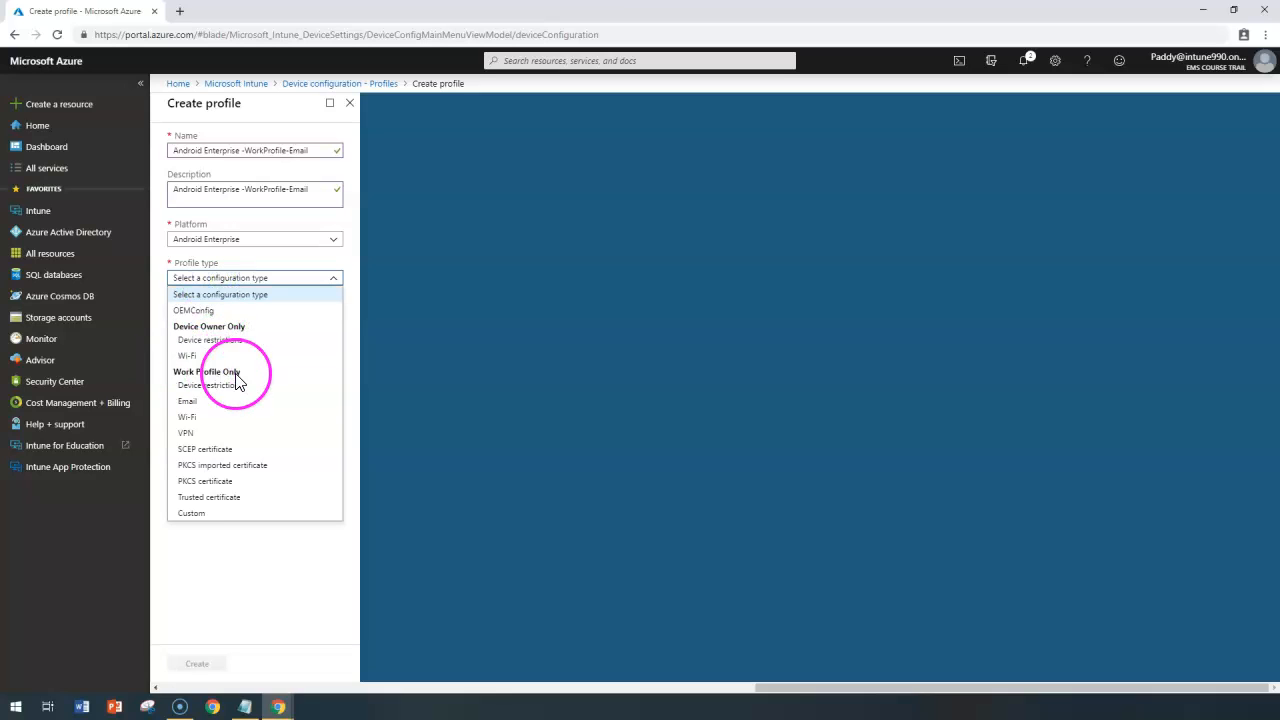
{"action": "left_click", "coordinate": [188, 401]}
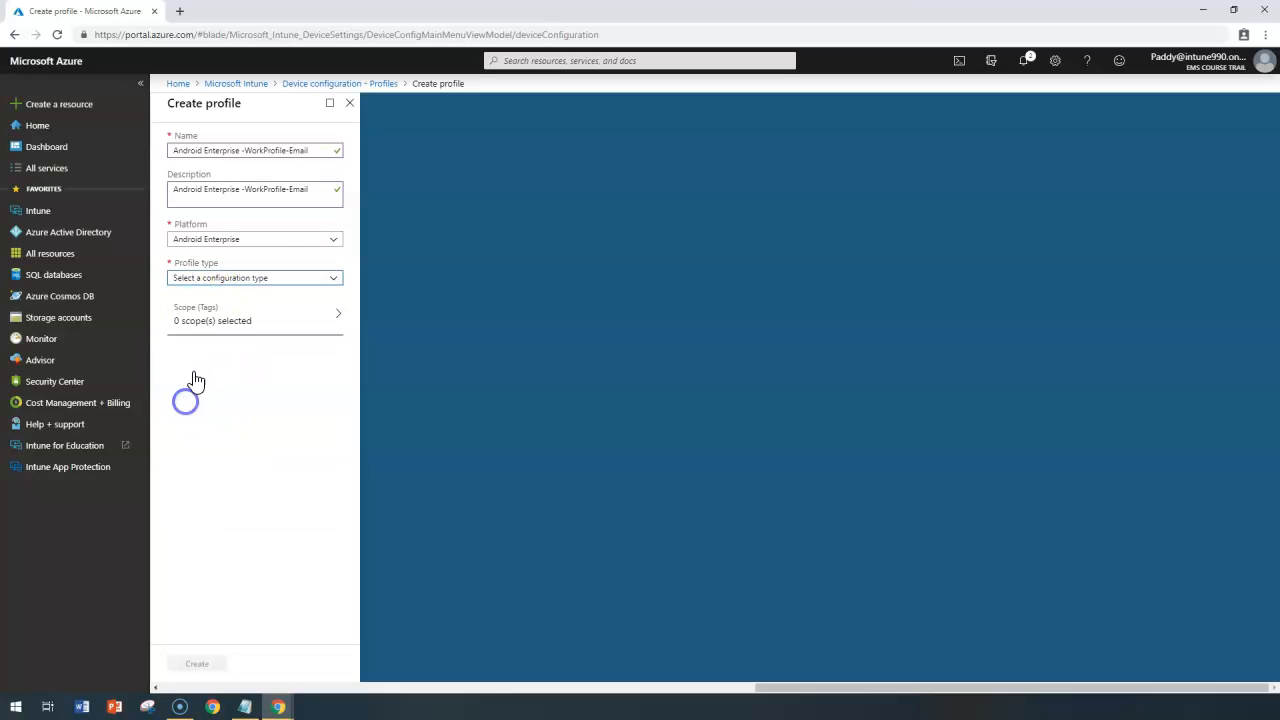
{"action": "left_click_drag", "start_coordinate": [287, 149], "coordinate": [317, 147]}
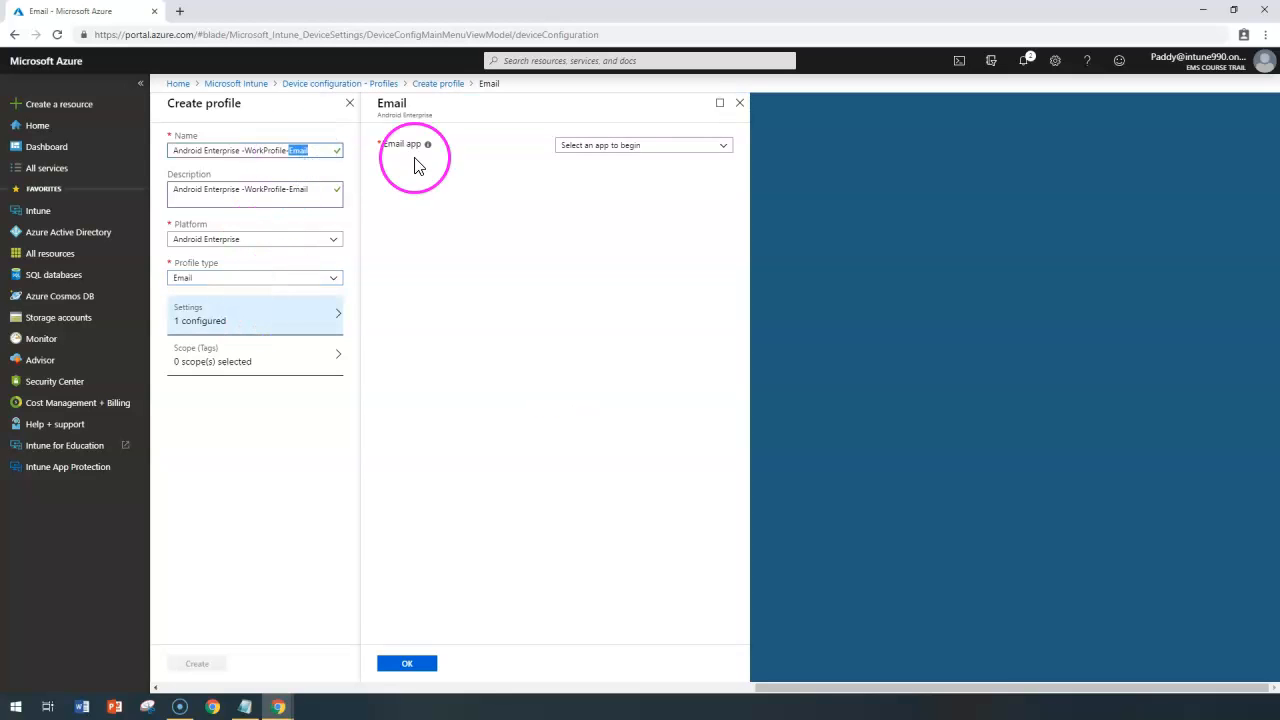
{"action": "left_click", "coordinate": [608, 150]}
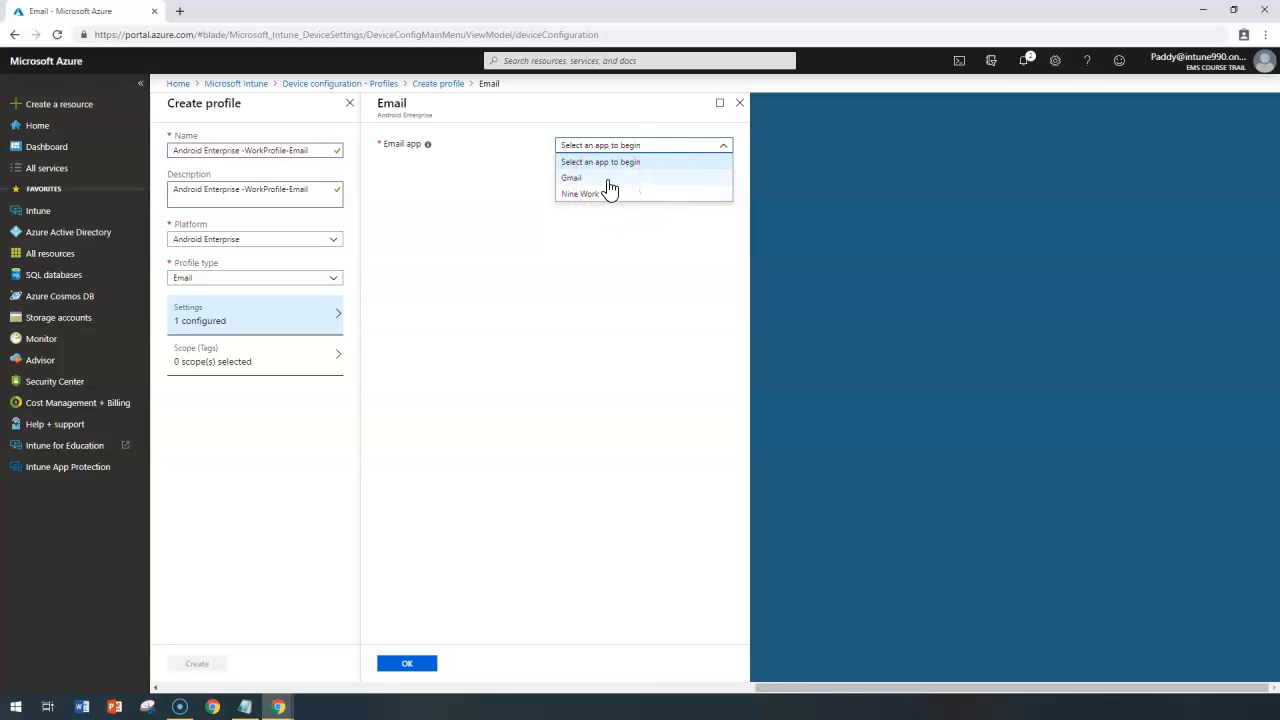
{"action": "left_click", "coordinate": [577, 196]}
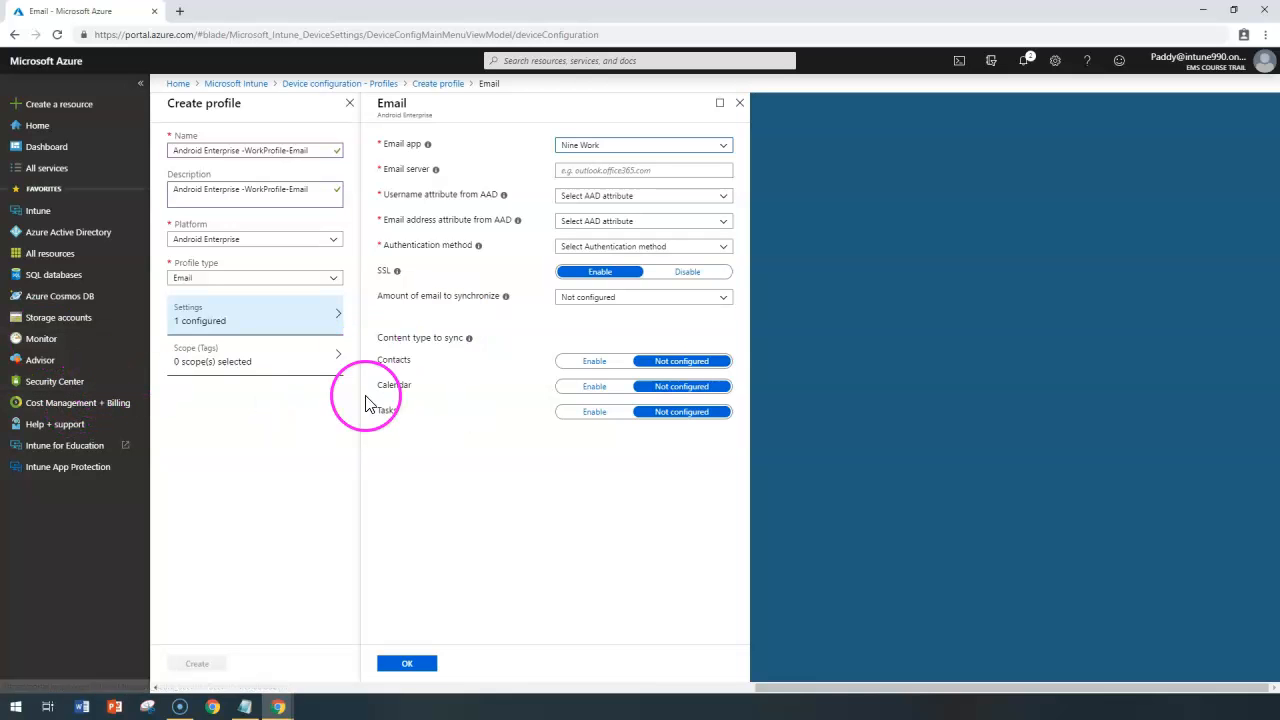
{"action": "left_click", "coordinate": [590, 148]}
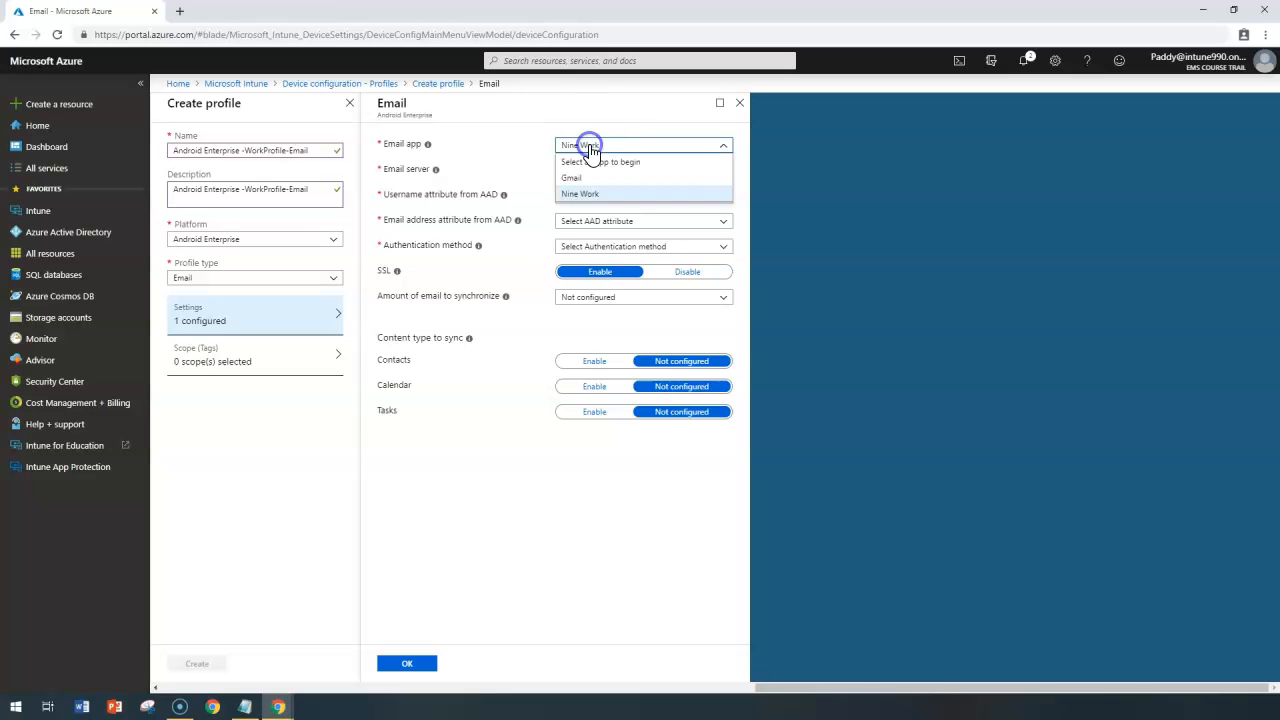
{"action": "left_click", "coordinate": [566, 180]}
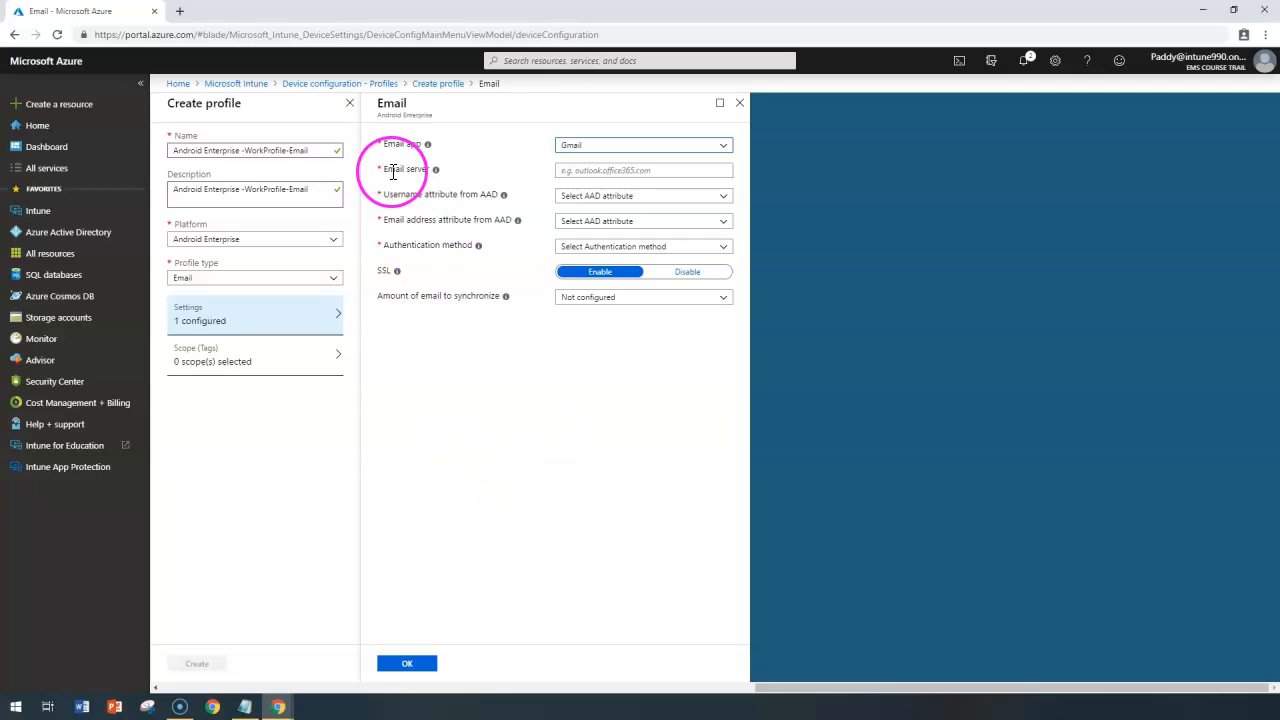
{"action": "left_click", "coordinate": [610, 196]}
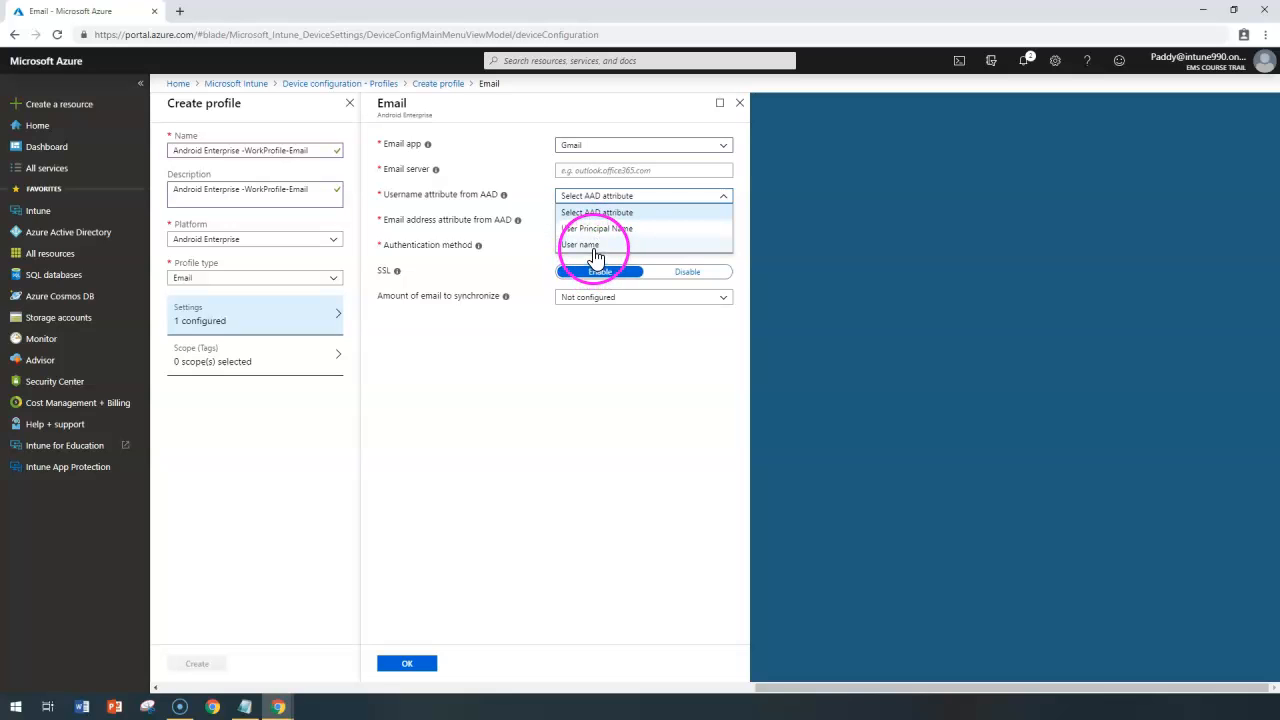
{"action": "left_click_drag", "start_coordinate": [449, 221], "coordinate": [448, 213]}
{"action": "double_click", "coordinate": [456, 220]}
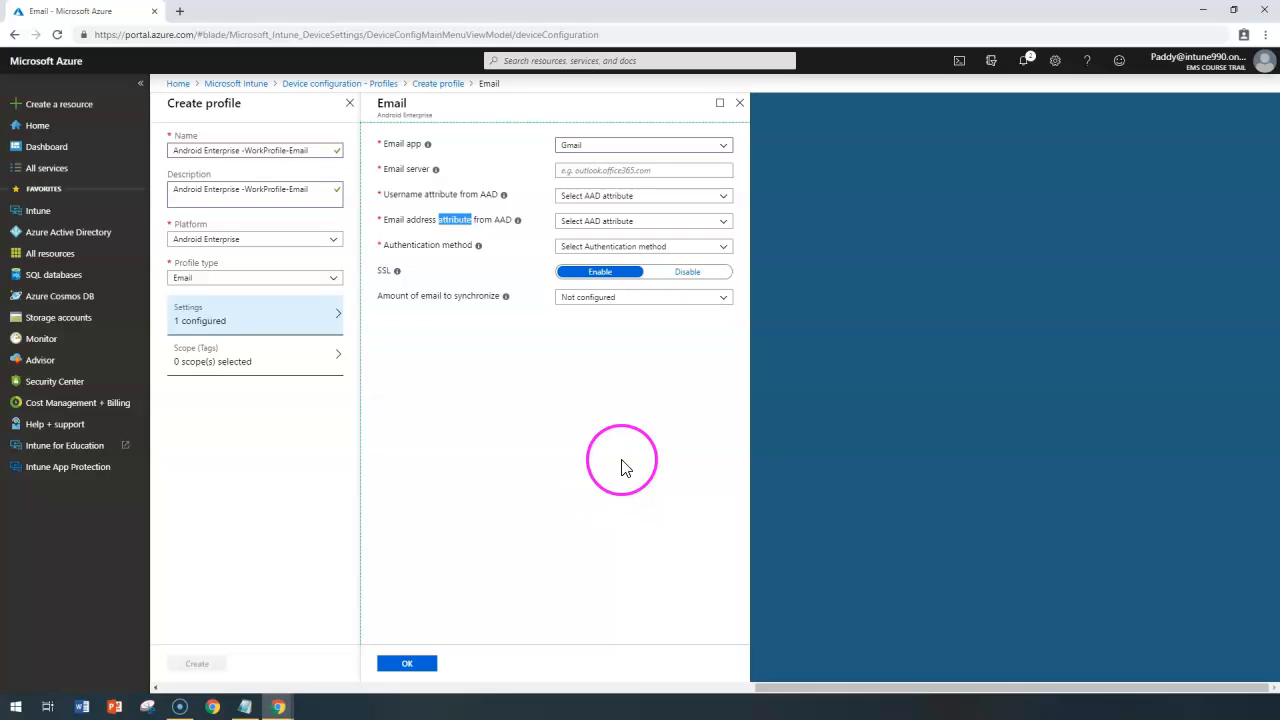
{"action": "left_click", "coordinate": [739, 103]}
{"action": "left_click", "coordinate": [708, 112]}
{"action": "left_click", "coordinate": [293, 320]}
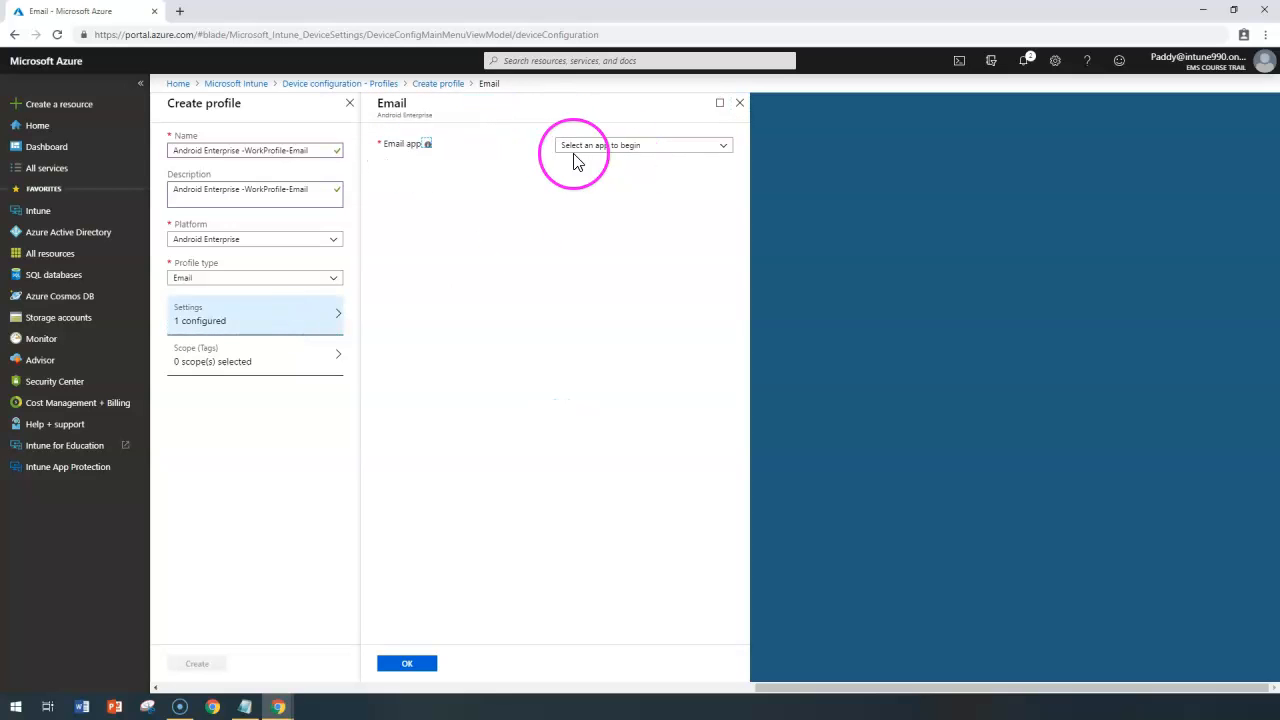
Choose Gmail as the email app and set the email server to outlook.office365.com.
{"action": "left_click", "coordinate": [595, 150]}
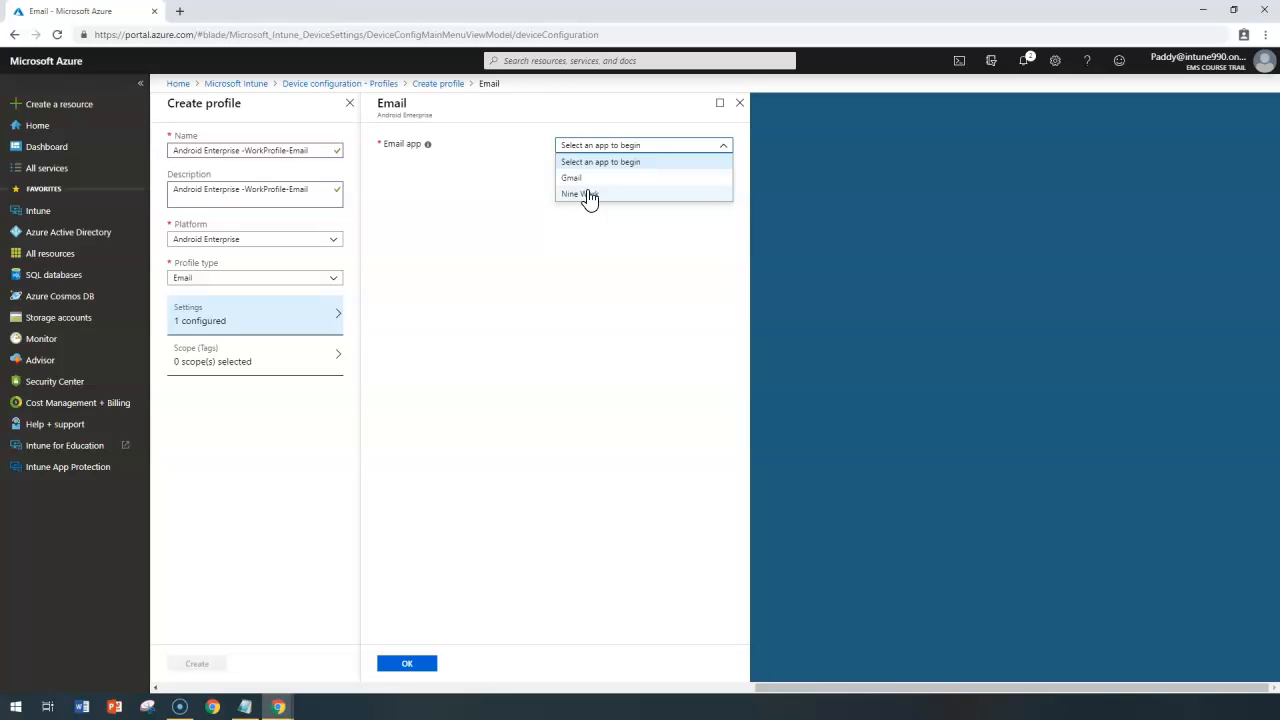
{"action": "left_click", "coordinate": [586, 204]}
{"action": "left_click", "coordinate": [607, 196]}
{"action": "left_click", "coordinate": [570, 177]}
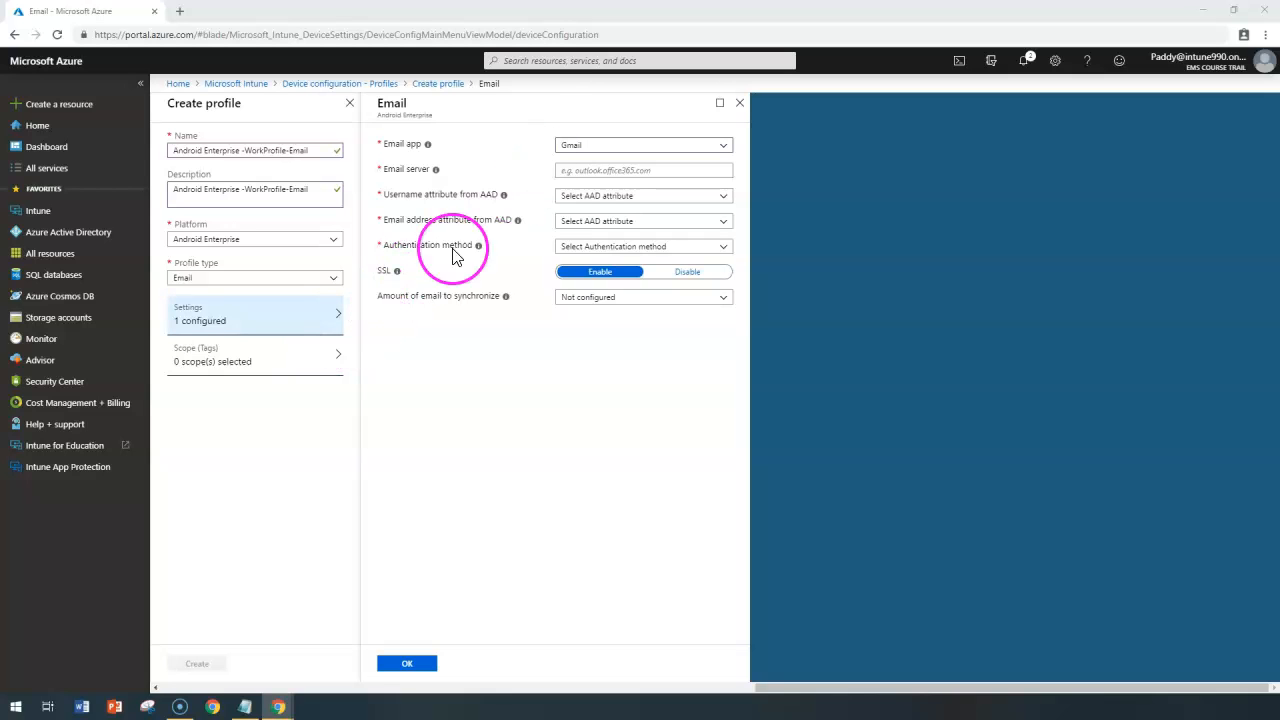
{"action": "left_click", "coordinate": [595, 170]}
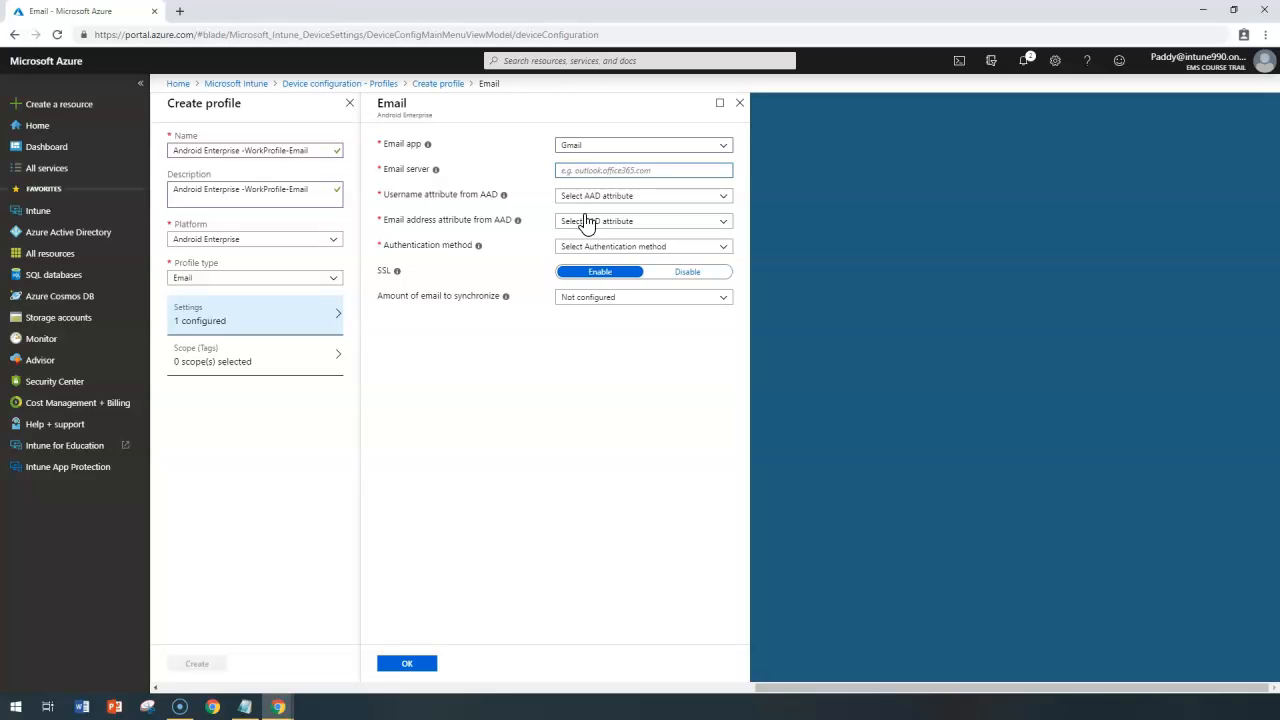
{"action": "type", "text": "outlook.office365.com"}
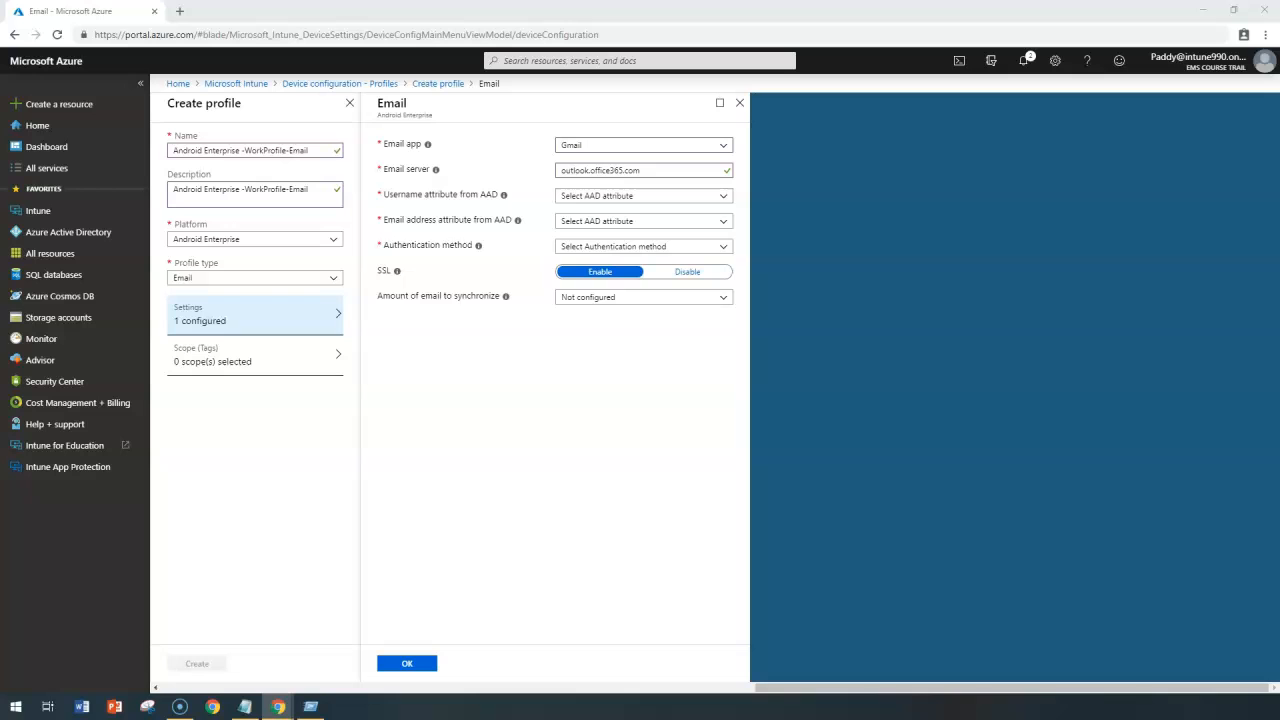
Set both the username attribute and the email address attribute from AAD to User Principal Name.
{"action": "left_click", "coordinate": [592, 197]}
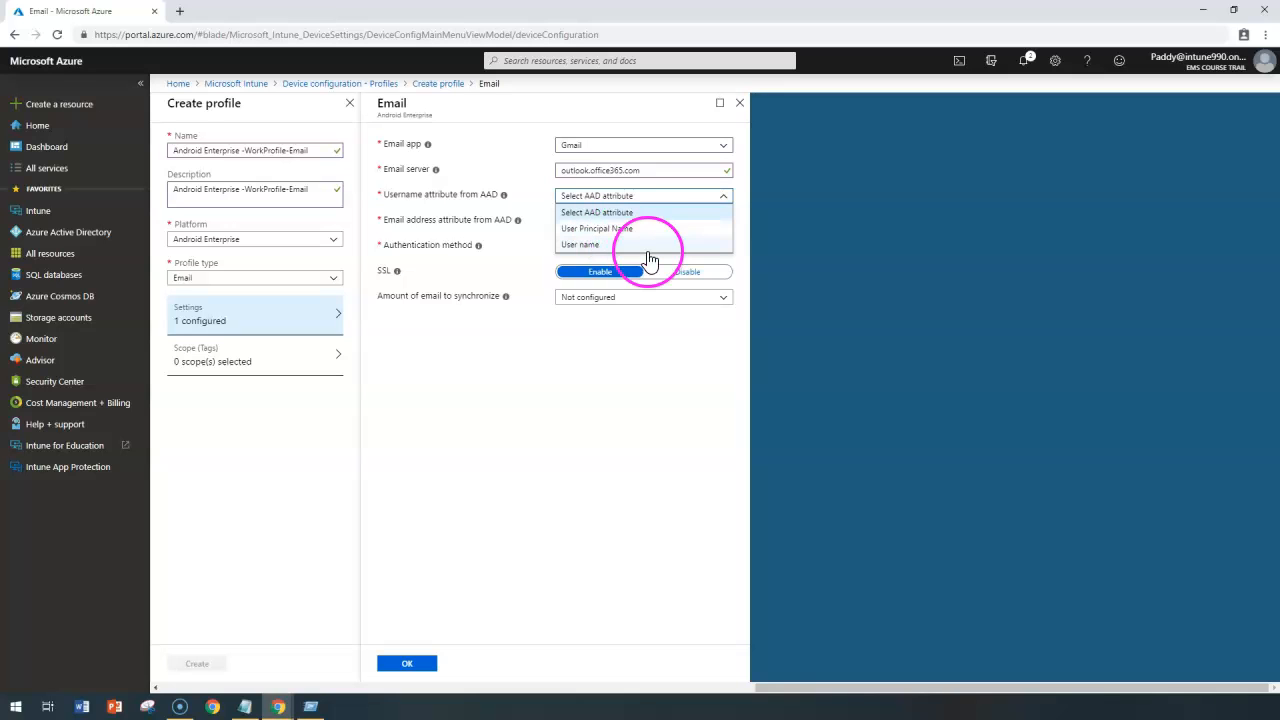
{"action": "left_click", "coordinate": [598, 229]}
{"action": "left_click_drag", "start_coordinate": [419, 169], "coordinate": [486, 195]}
{"action": "double_click", "coordinate": [488, 195]}
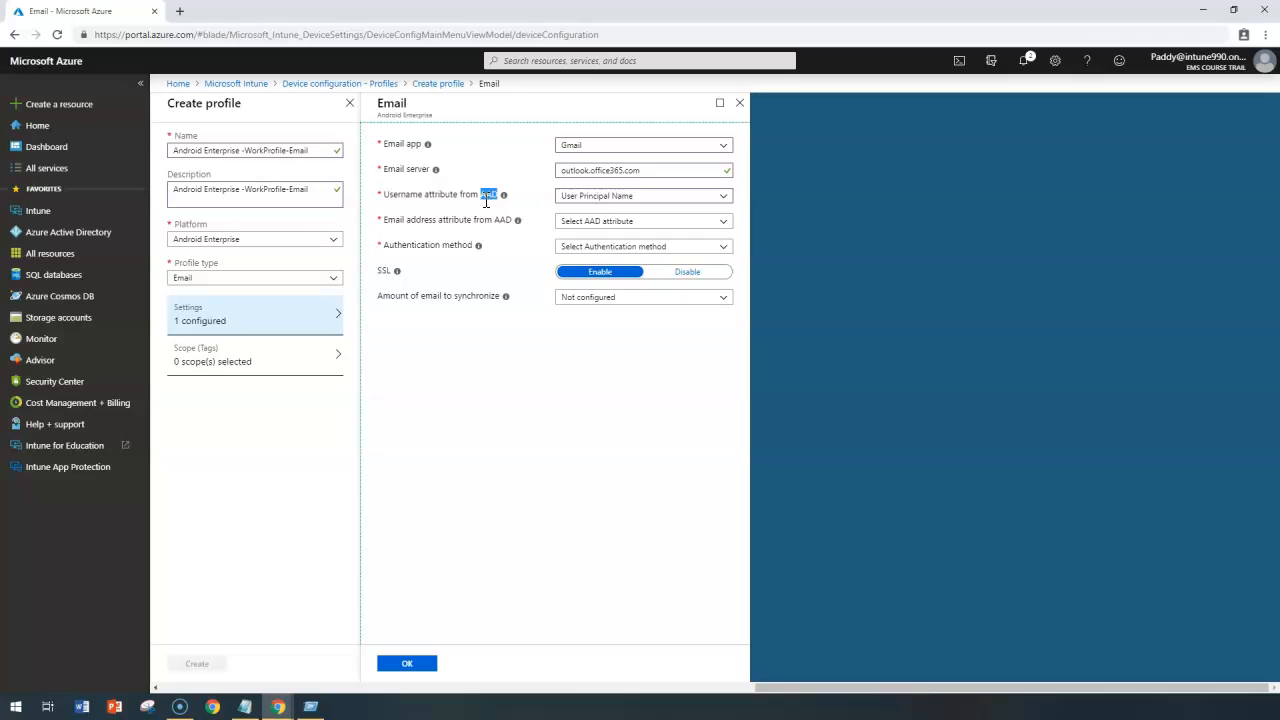
{"action": "mouse_move", "coordinate": [1148, 66]}
{"action": "triple_click", "coordinate": [404, 219]}
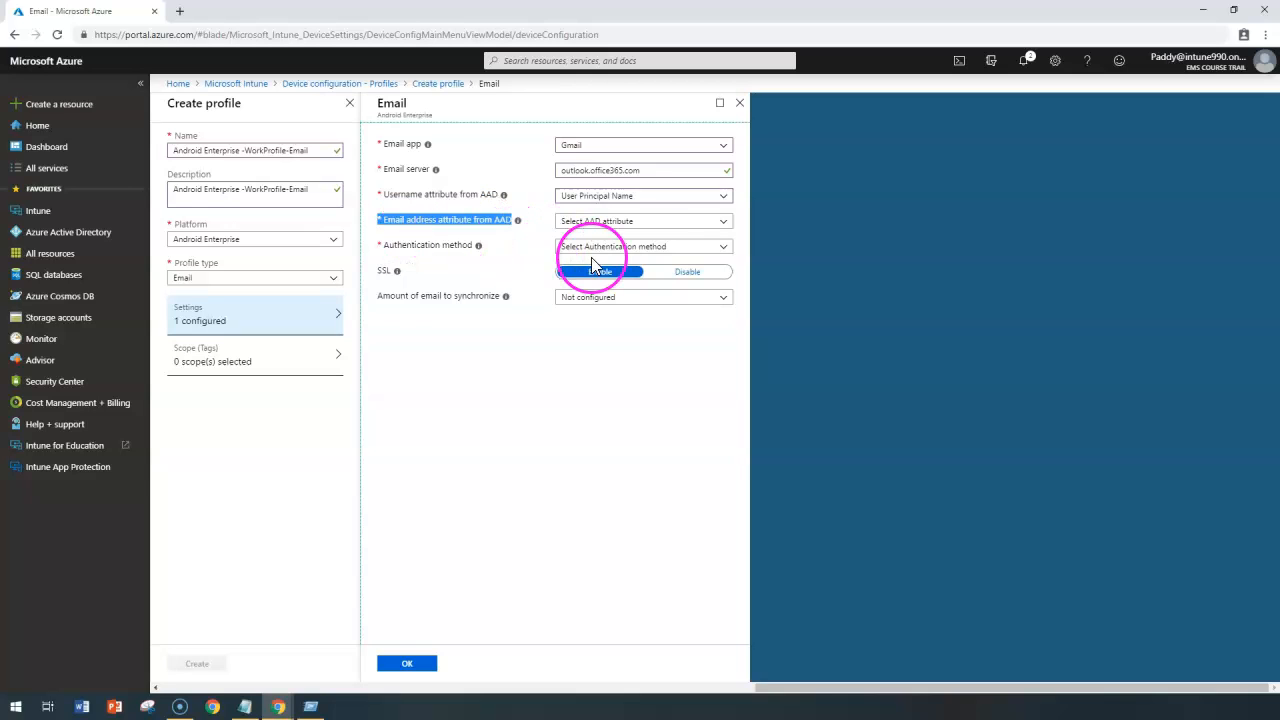
{"action": "left_click", "coordinate": [612, 222]}
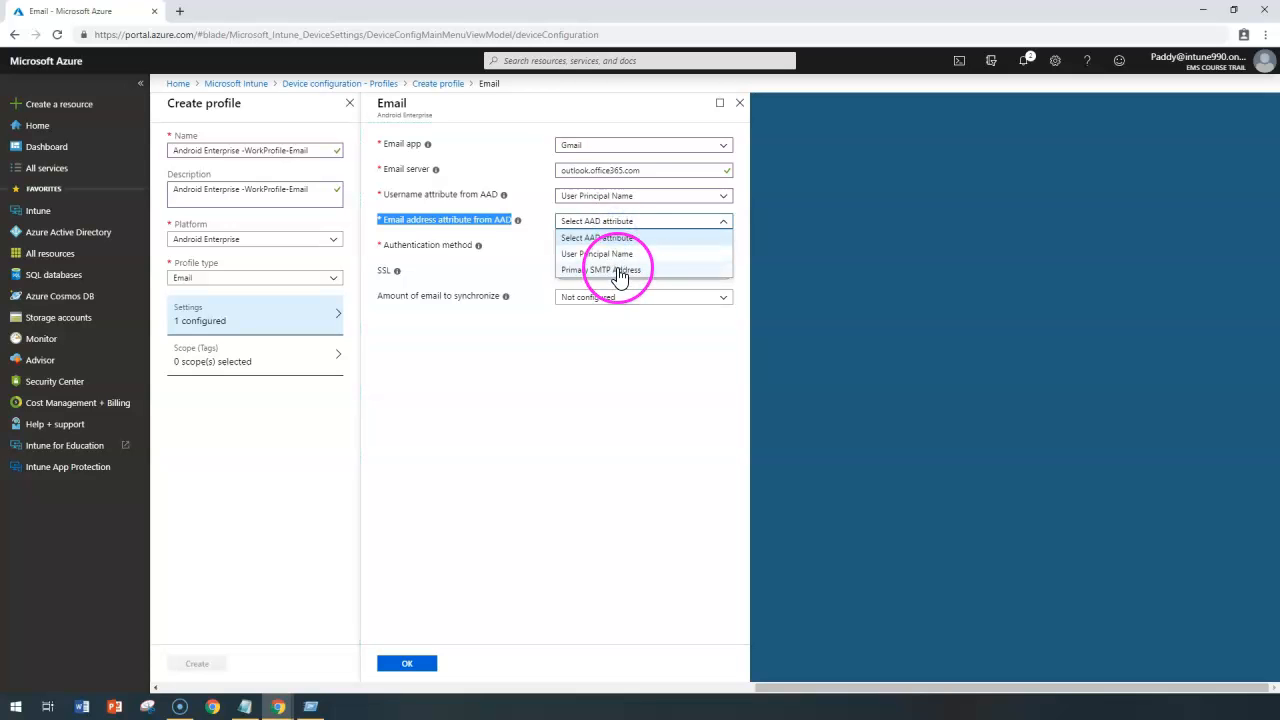
{"action": "left_click", "coordinate": [608, 256]}
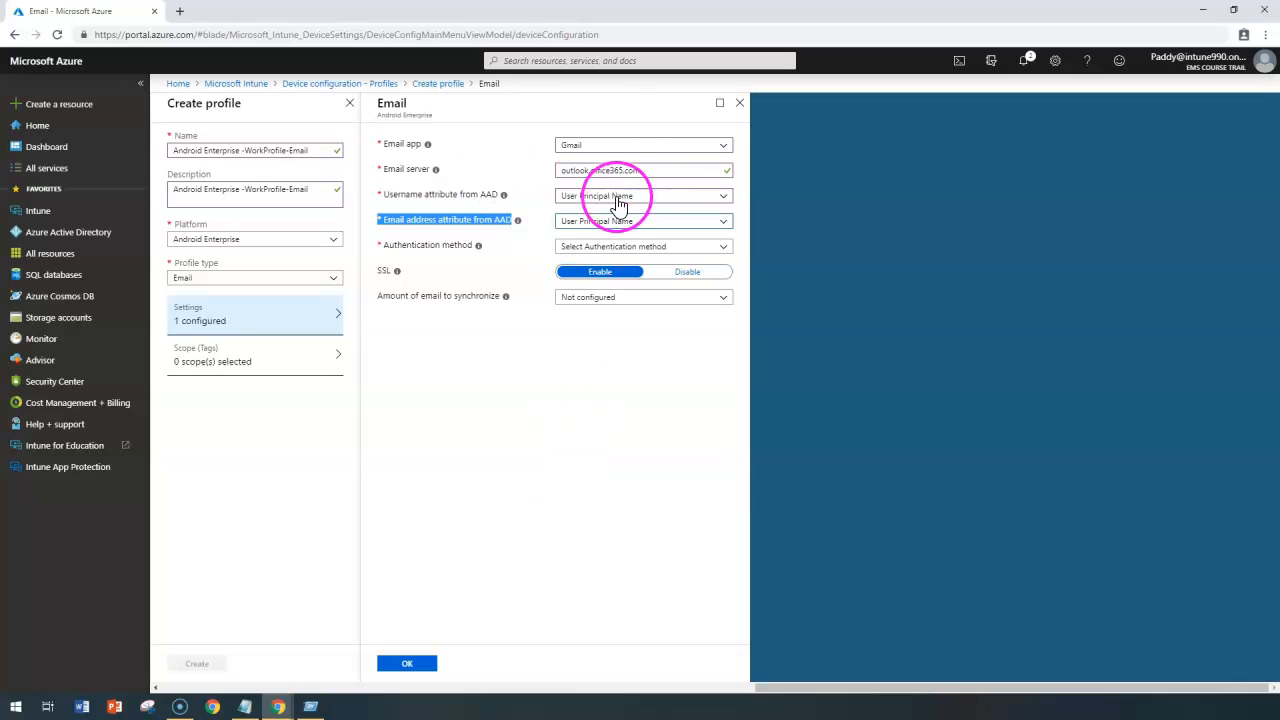
Compare user names and email addresses in the Azure AD user list, Microsoft 365 admin center and Exchange mailbox, and return to the Email profile settings.
{"action": "left_click_drag", "start_coordinate": [406, 195], "coordinate": [430, 221]}
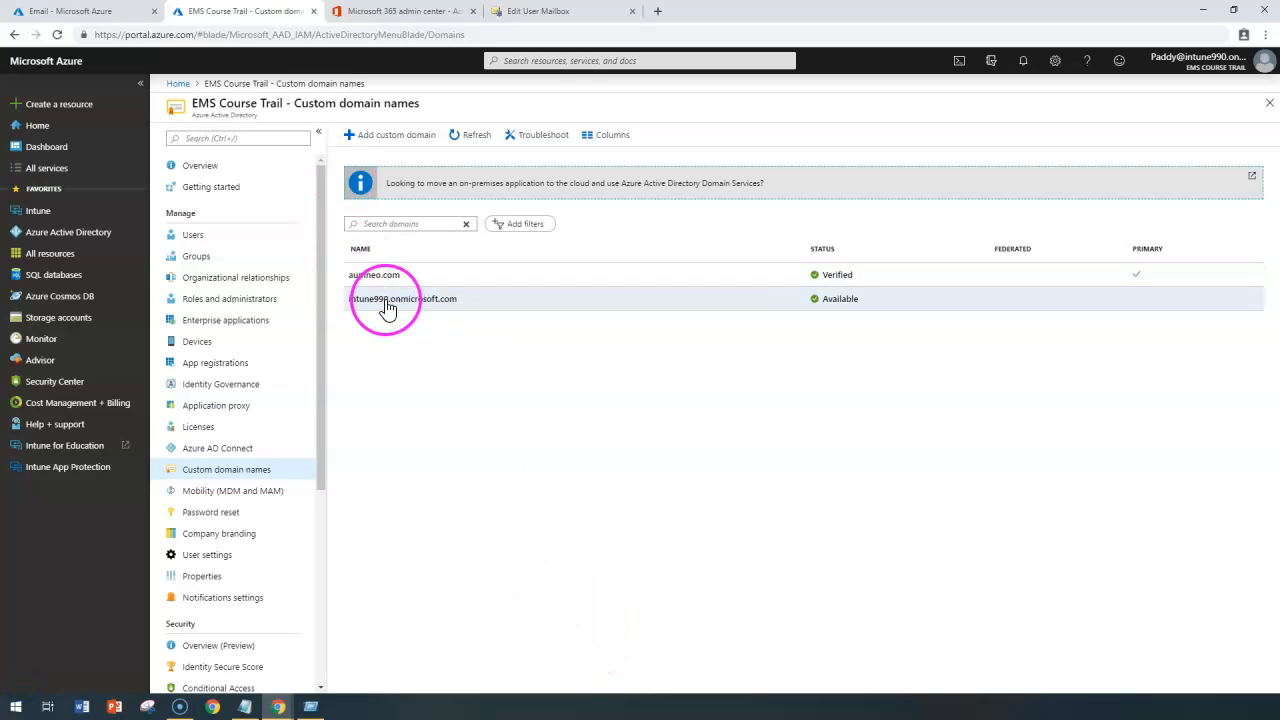
{"action": "left_click", "coordinate": [190, 235]}
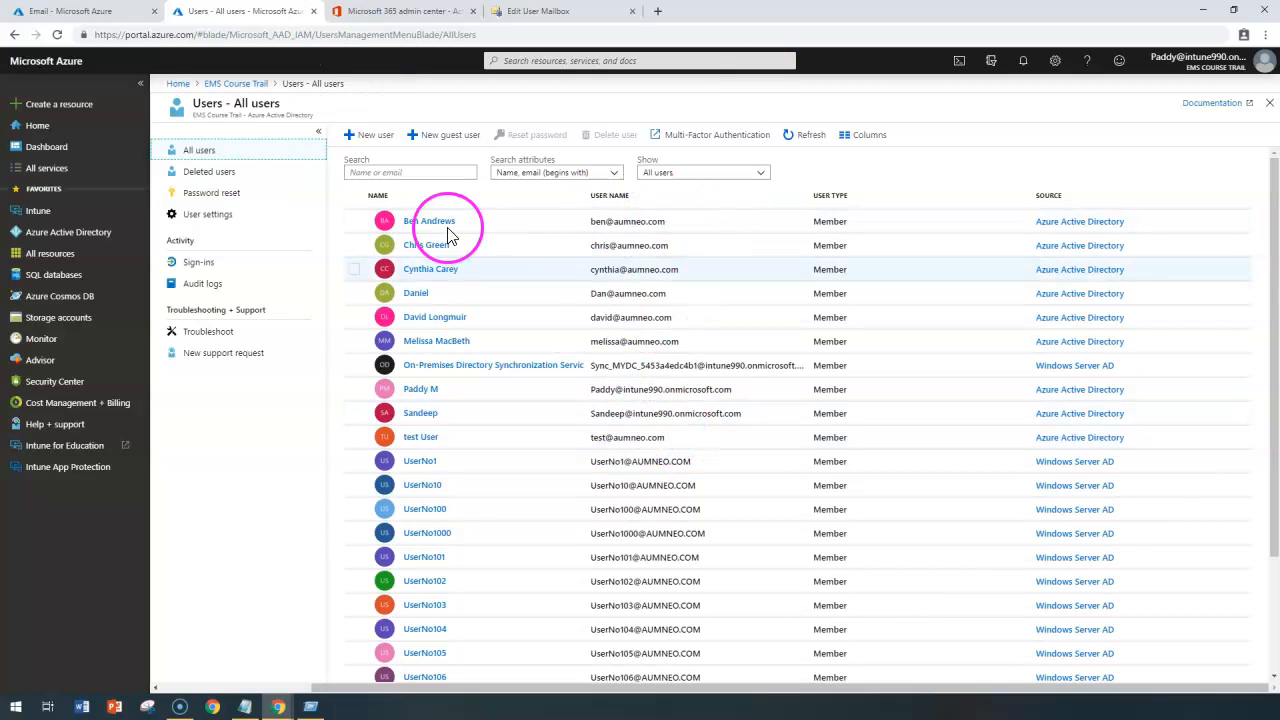
{"action": "left_click", "coordinate": [402, 11]}
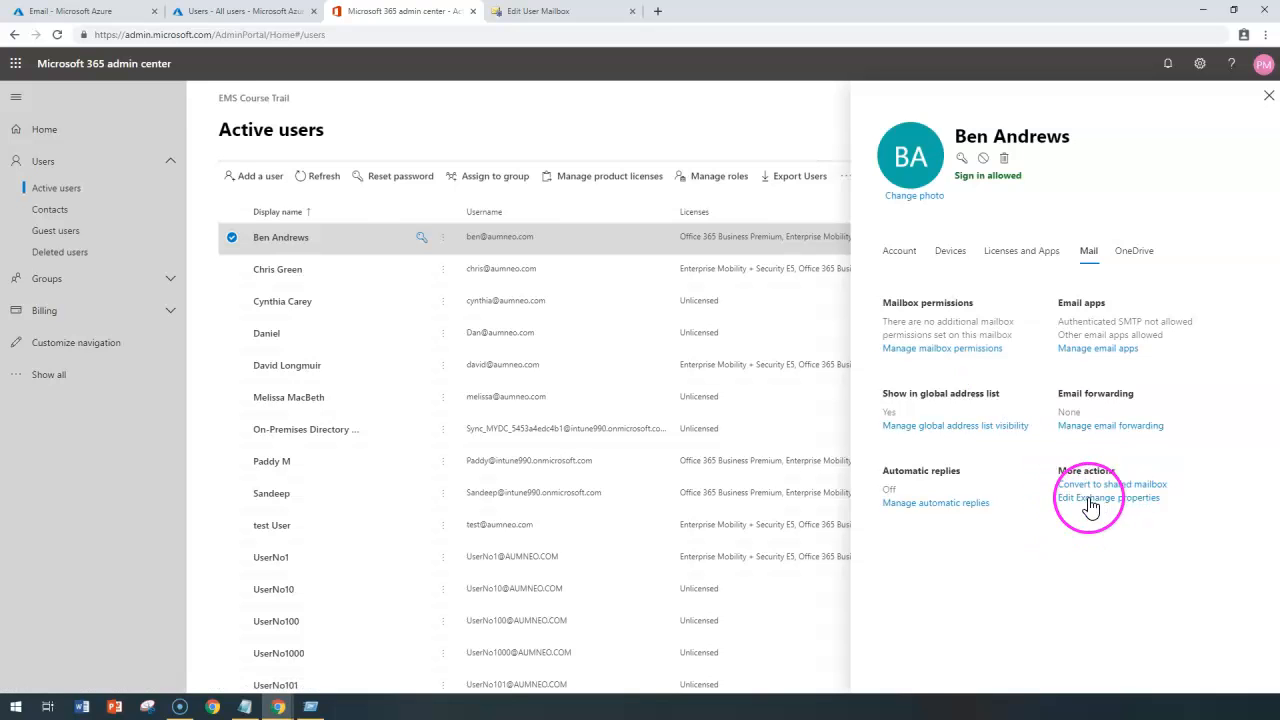
{"action": "left_click", "coordinate": [520, 14]}
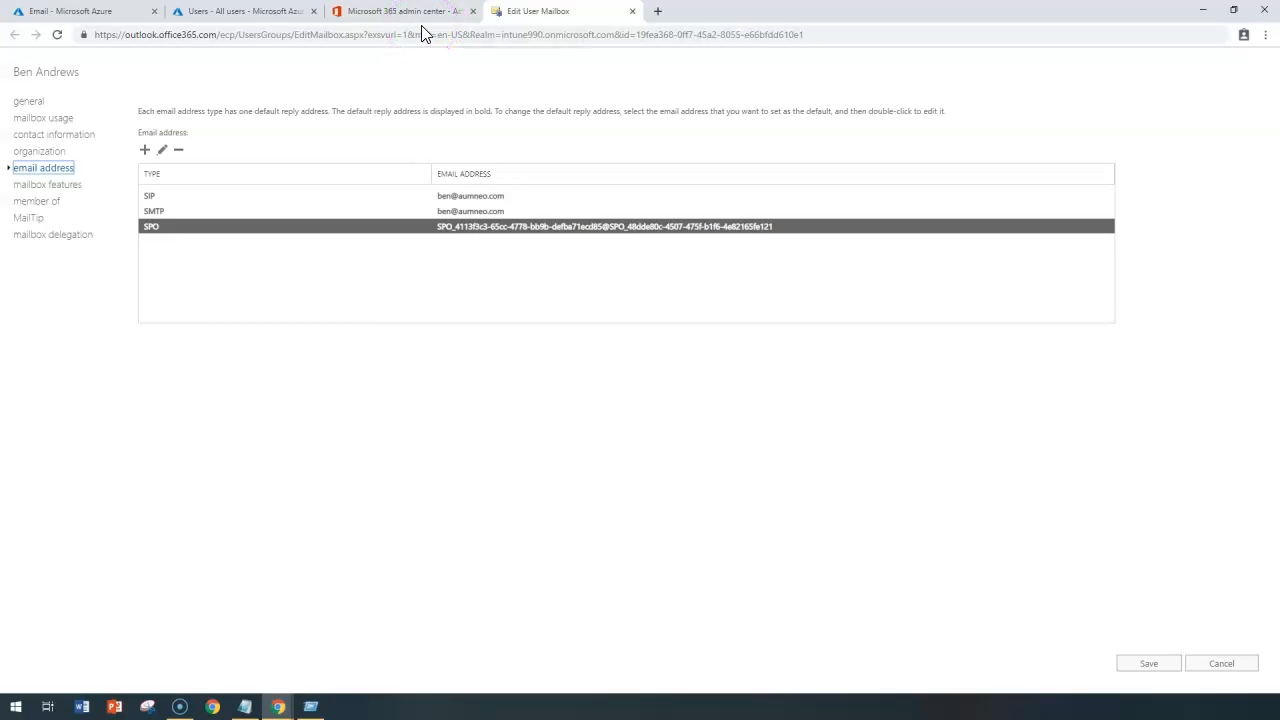
{"action": "left_click", "coordinate": [70, 11]}
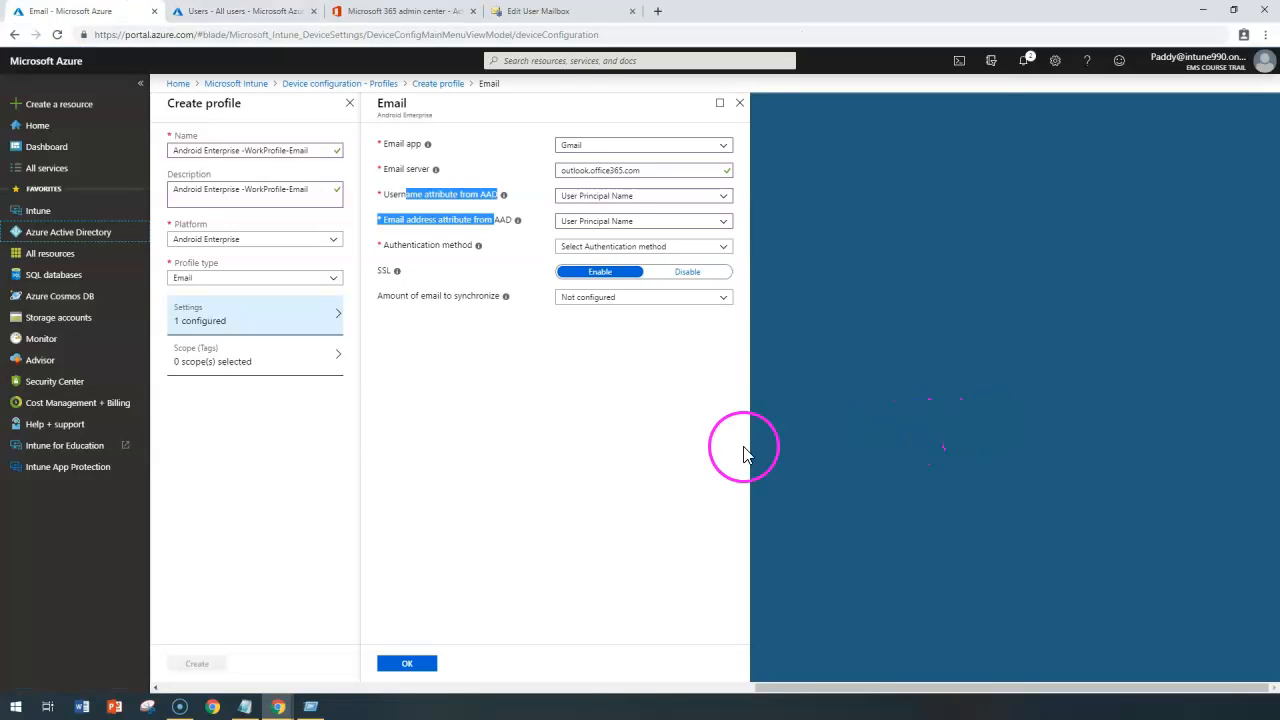
{"action": "left_click", "coordinate": [578, 208]}
{"action": "left_click_drag", "start_coordinate": [416, 193], "coordinate": [578, 237]}
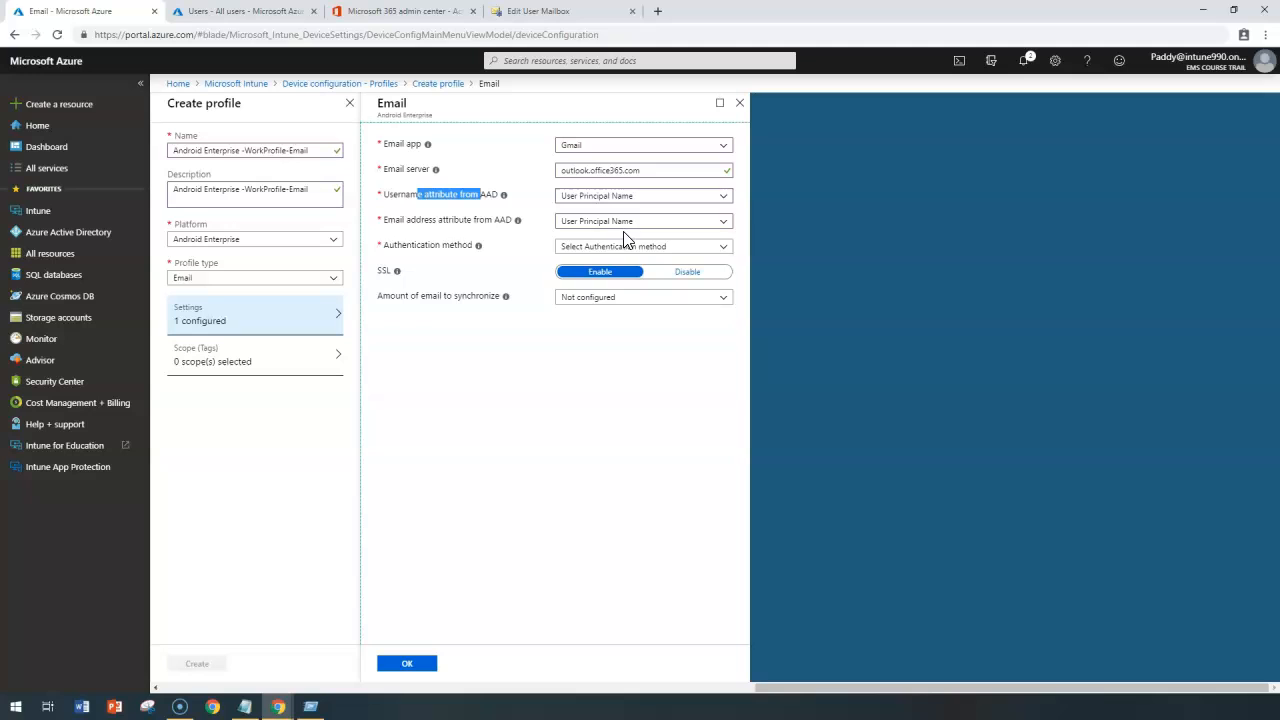
Set the email profile's authentication method to Username and password.
{"action": "left_click_drag", "start_coordinate": [384, 245], "coordinate": [438, 250]}
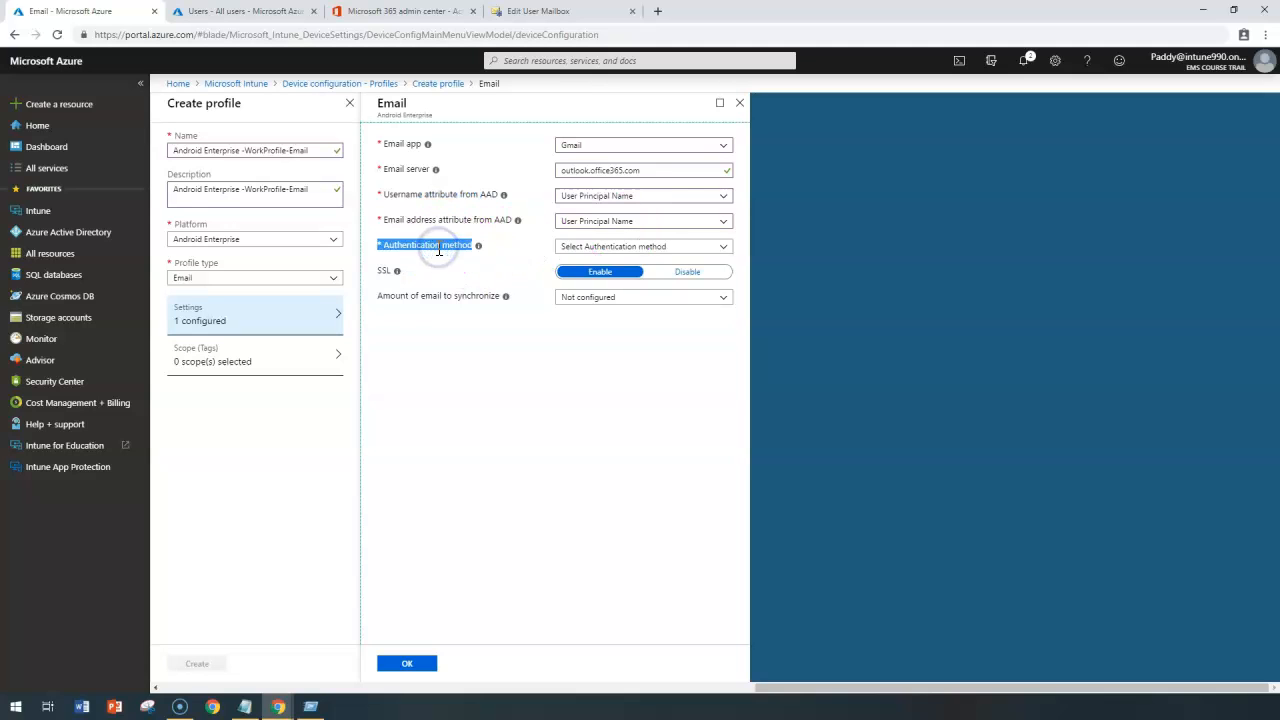
{"action": "left_click", "coordinate": [650, 253]}
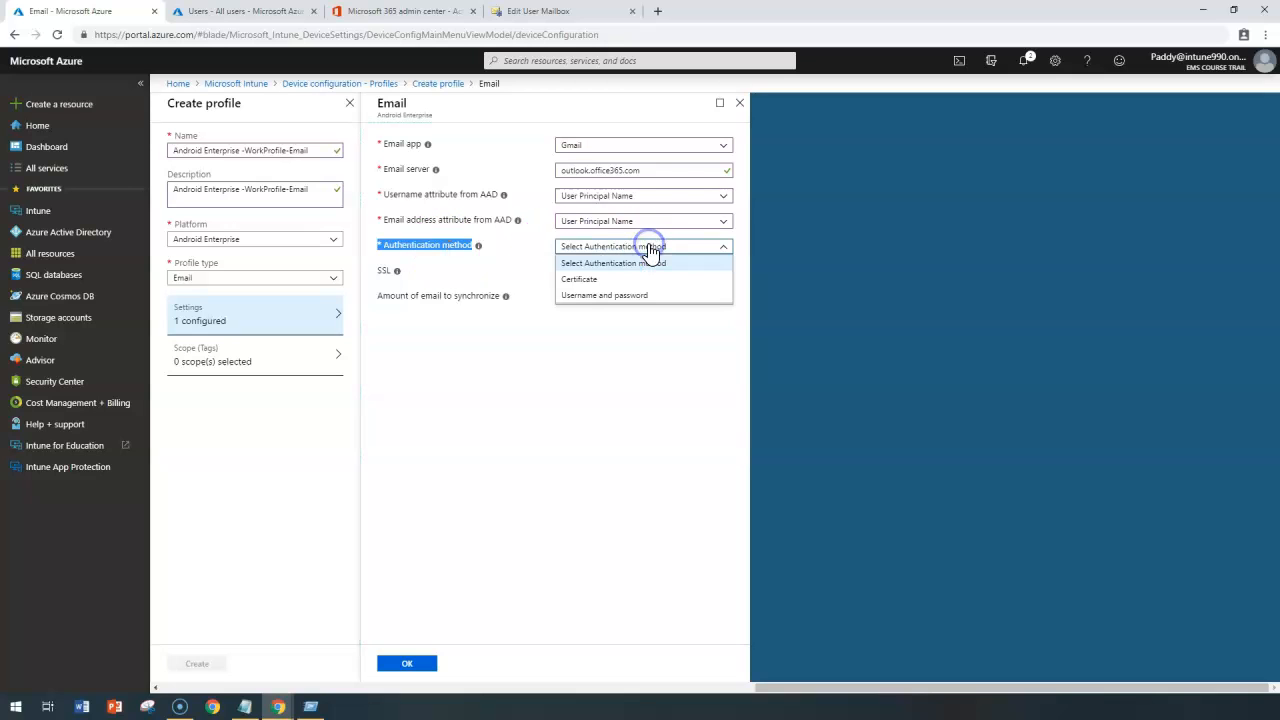
{"action": "left_click", "coordinate": [598, 298]}
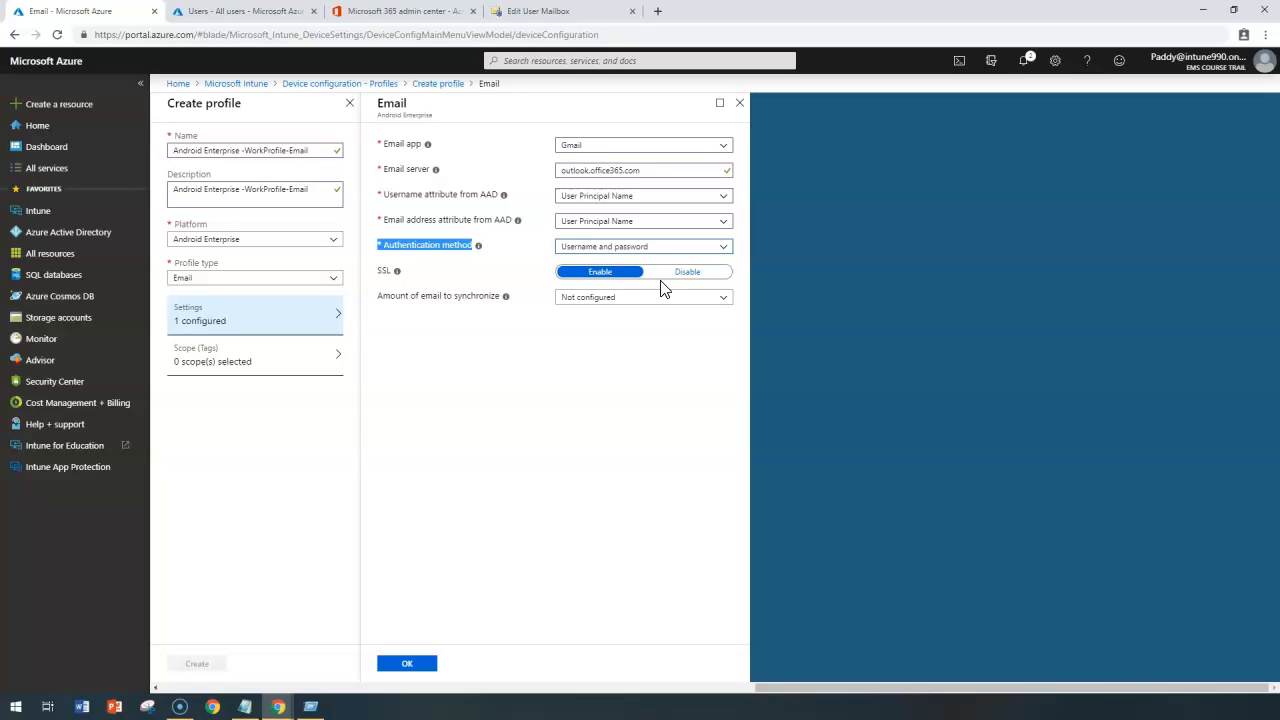
Change the authentication method to Certificate.
{"action": "left_click", "coordinate": [595, 252]}
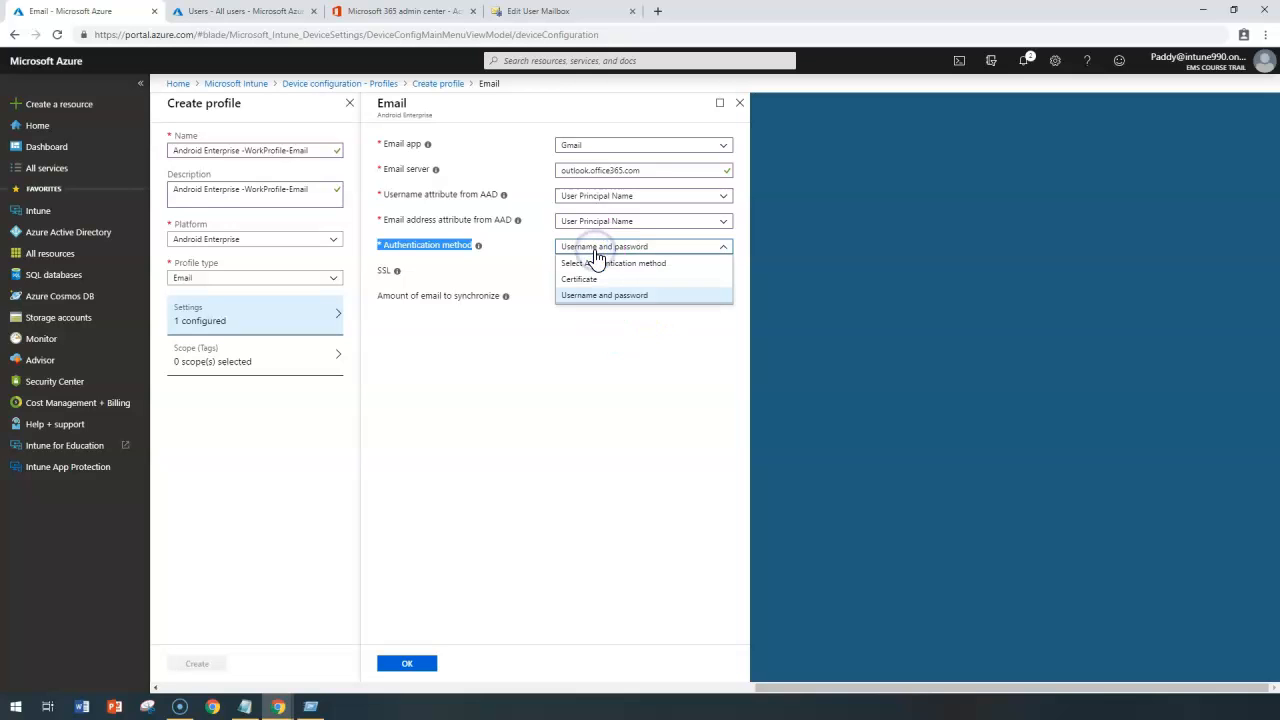
{"action": "left_click", "coordinate": [601, 284]}
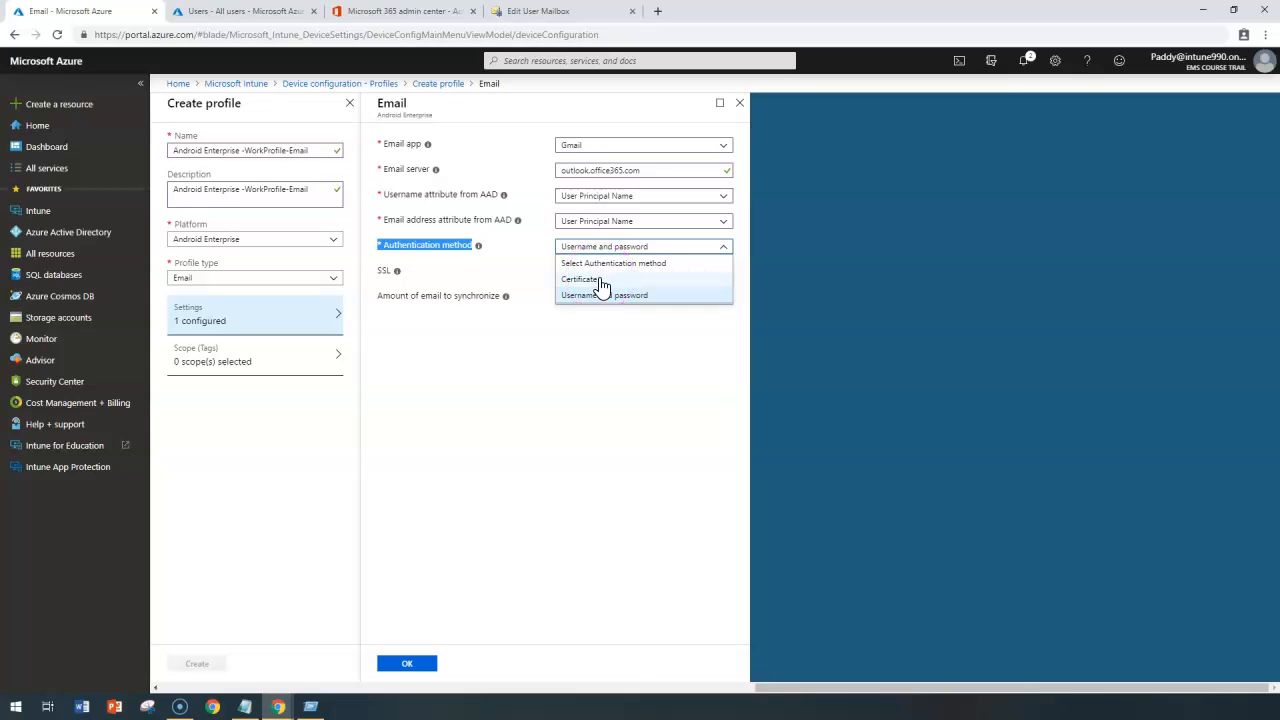
{"action": "left_click", "coordinate": [601, 281]}
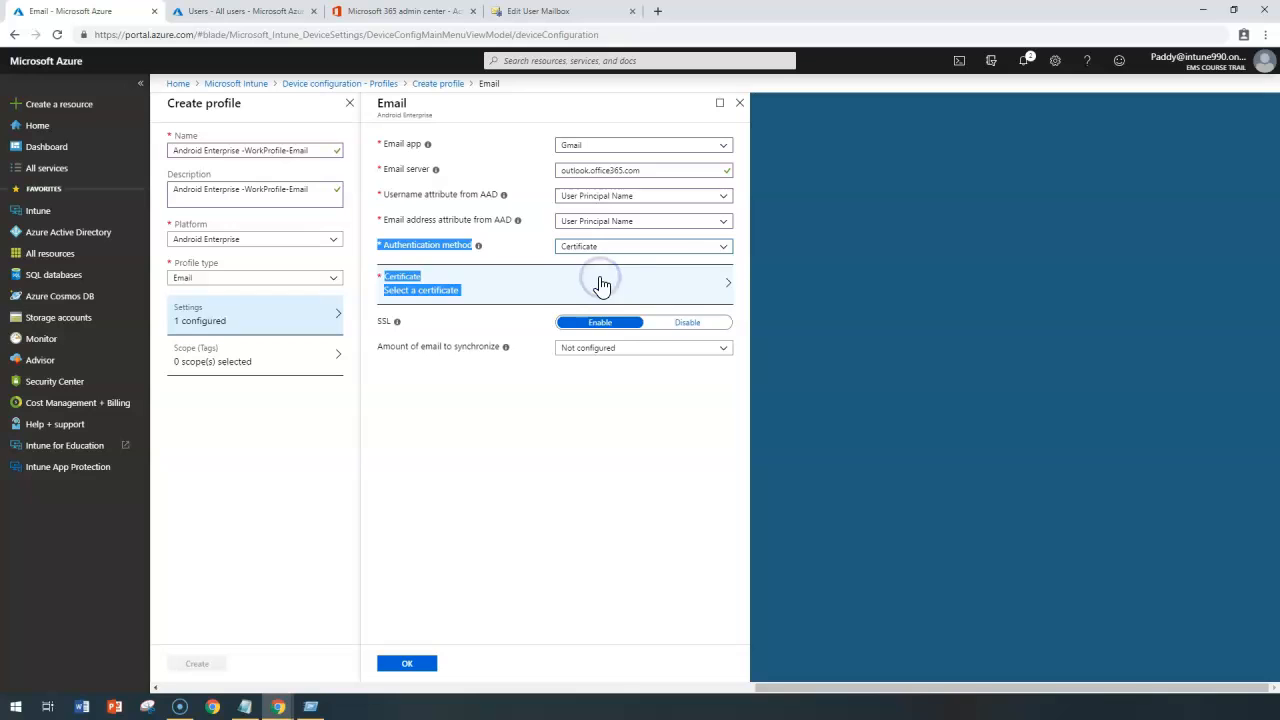
{"action": "left_click", "coordinate": [563, 562]}
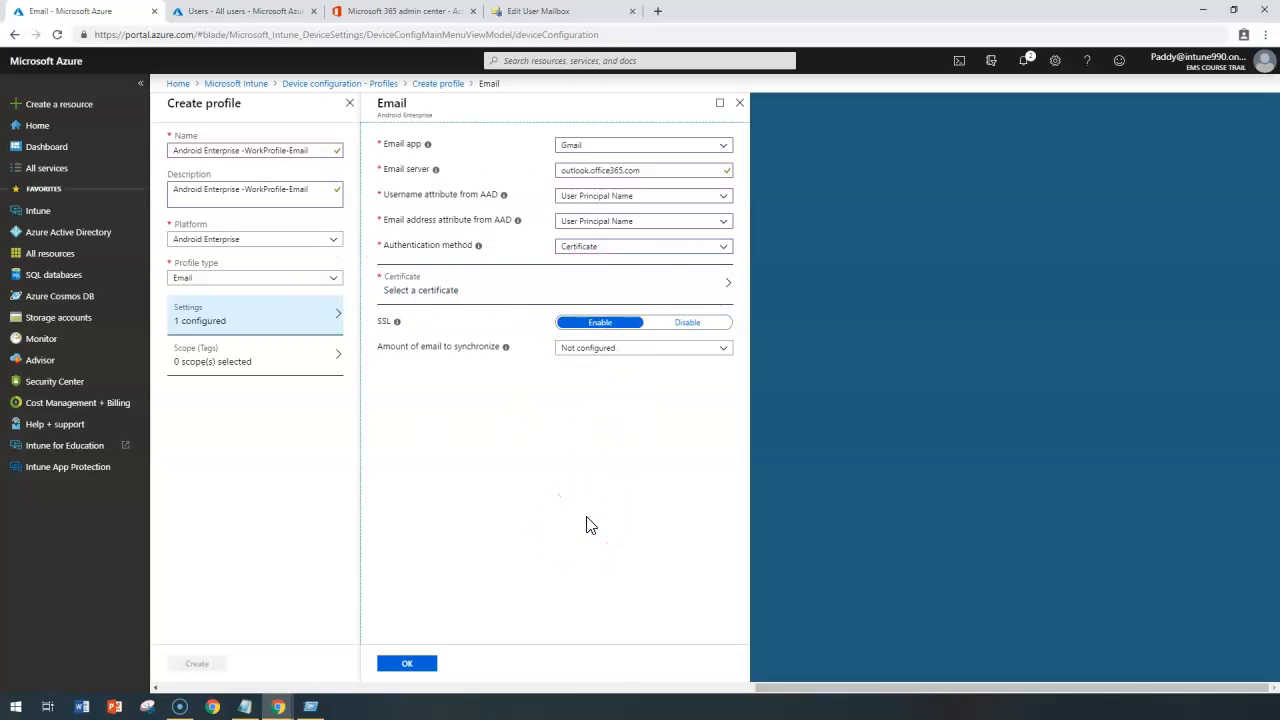
Change the authentication method back to Username and password and set the amount of email to synchronize to Unlimited.
{"action": "left_click", "coordinate": [608, 246]}
{"action": "left_click", "coordinate": [586, 293]}
{"action": "left_click", "coordinate": [697, 268]}
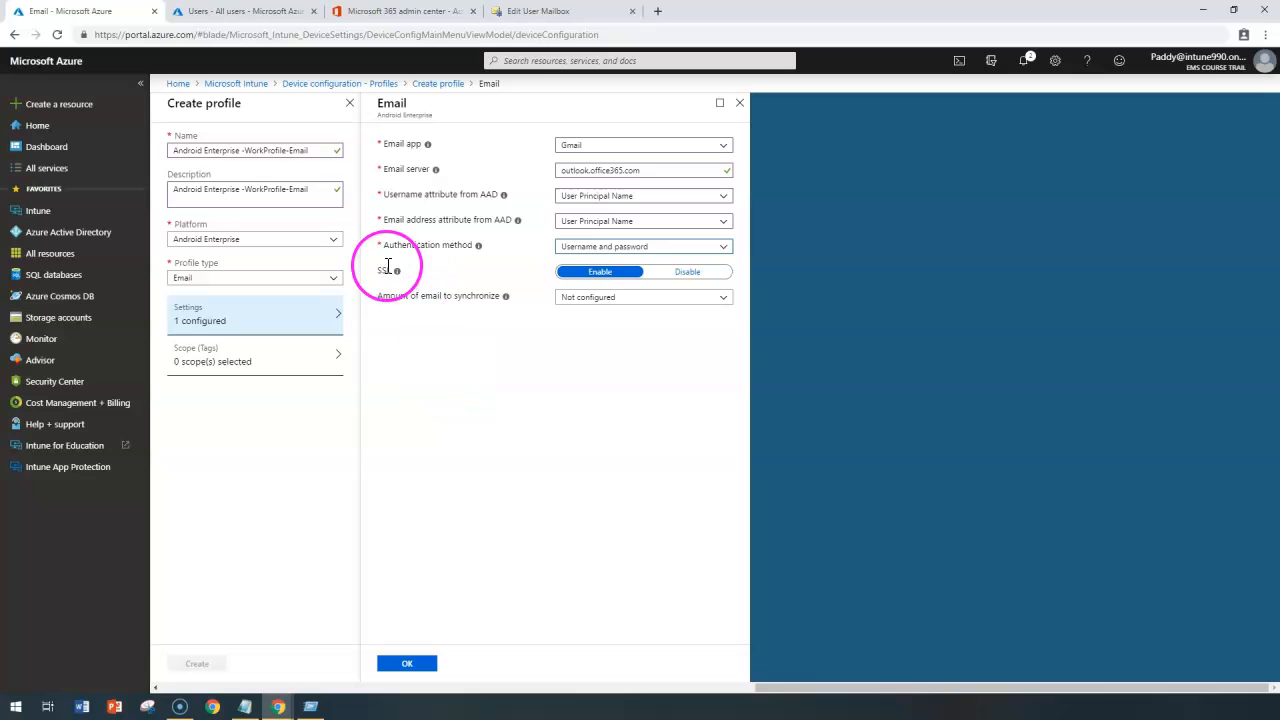
{"action": "left_click", "coordinate": [611, 302]}
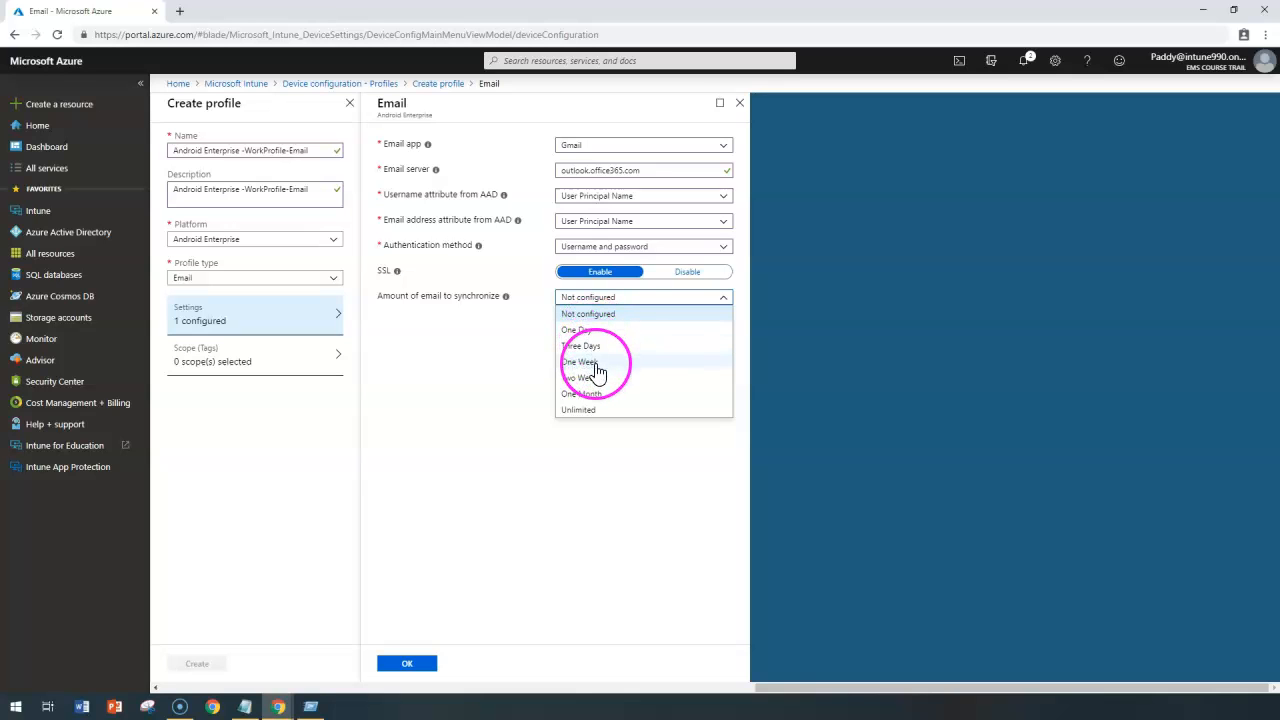
{"action": "left_click", "coordinate": [585, 409]}
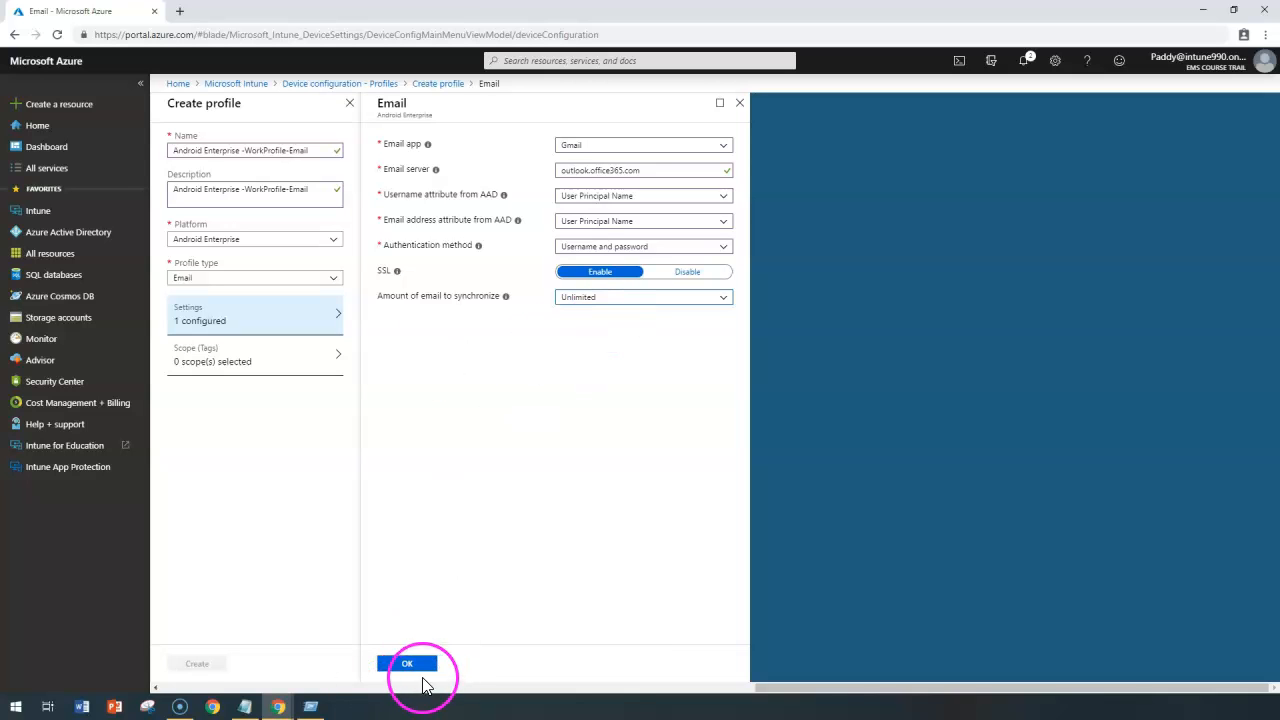
Switch the email app to Nine Work and set both the username and email address attributes from AAD to User Principal Name.
{"action": "left_click", "coordinate": [594, 157]}
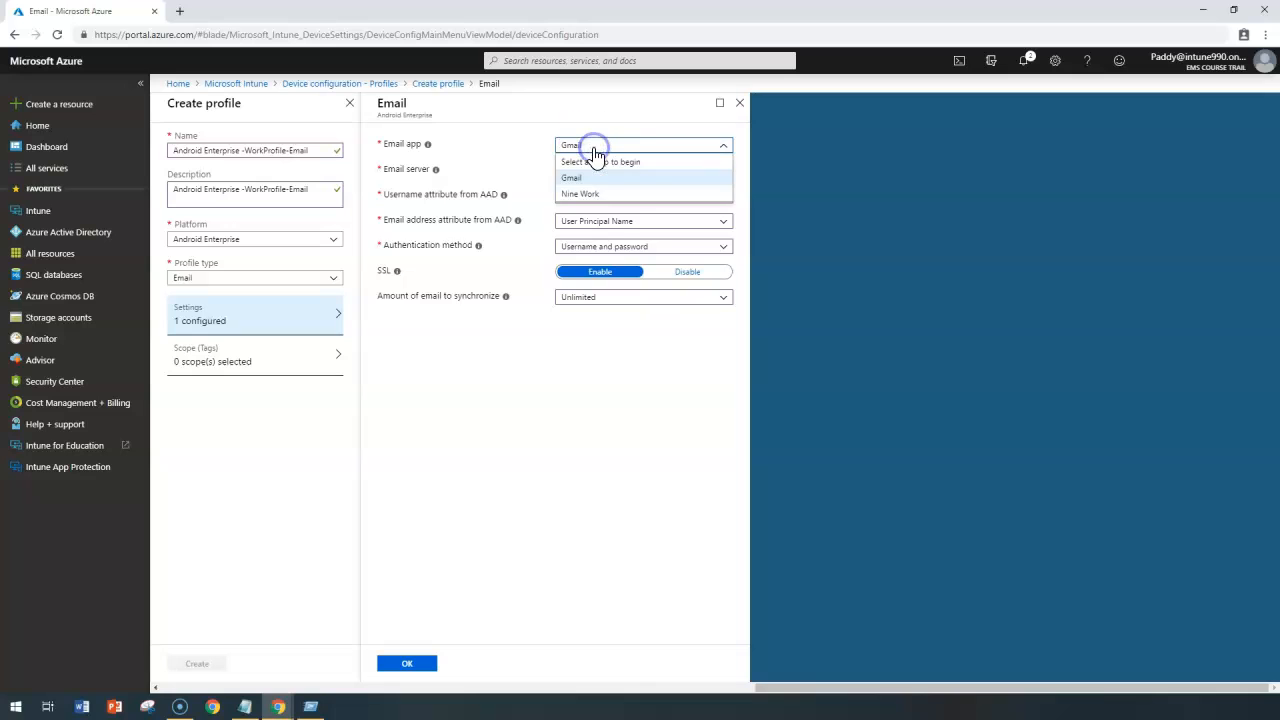
{"action": "left_click", "coordinate": [607, 203]}
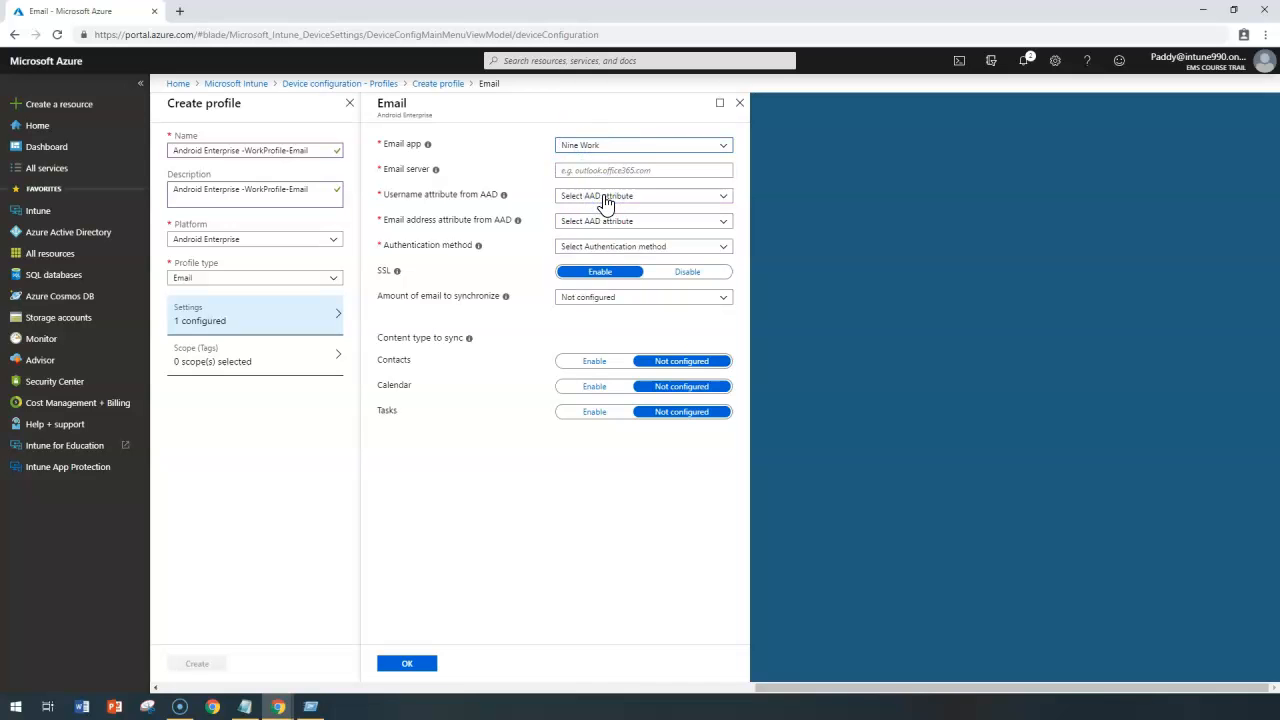
{"action": "left_click", "coordinate": [595, 173]}
{"action": "left_click", "coordinate": [610, 199]}
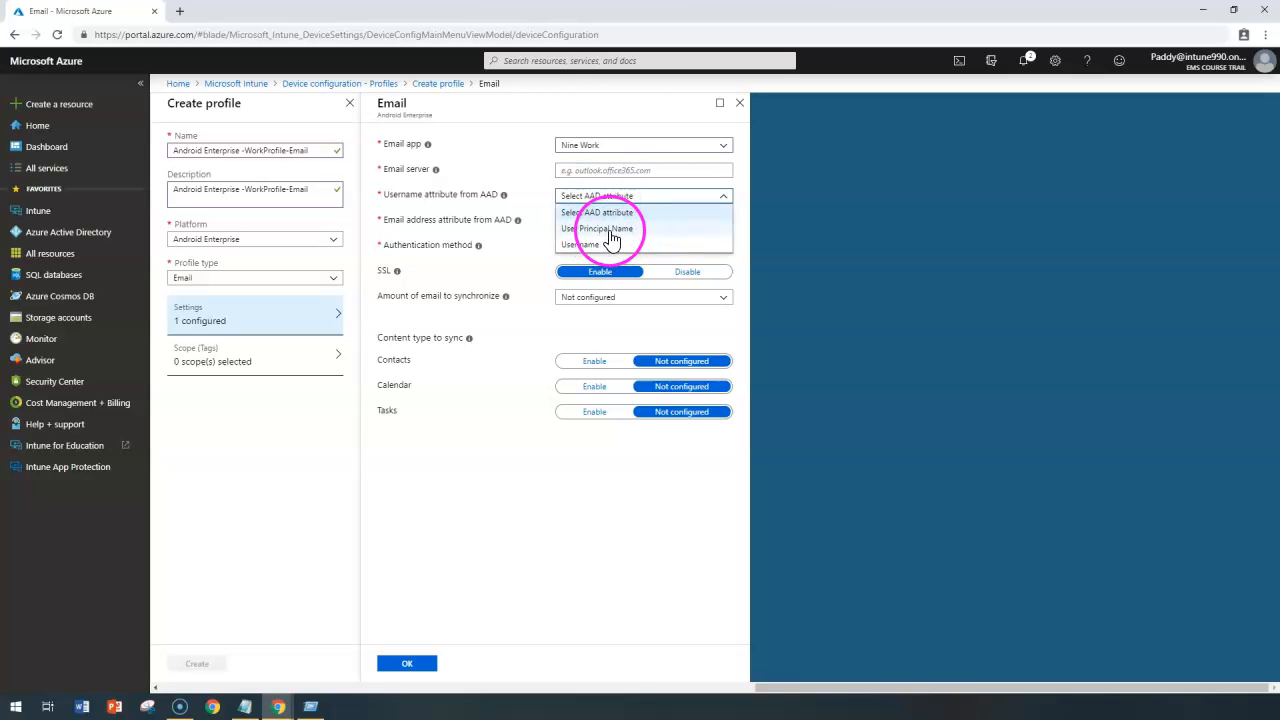
{"action": "left_click", "coordinate": [608, 229]}
{"action": "left_click", "coordinate": [597, 221]}
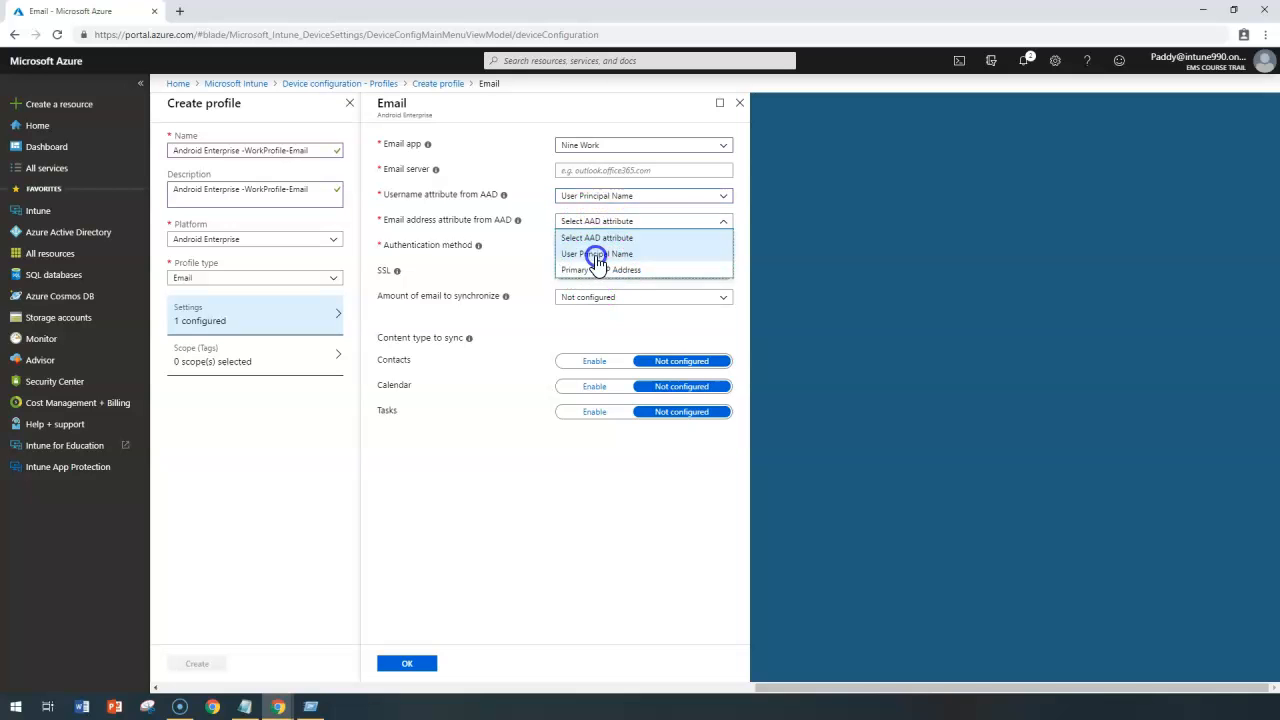
{"action": "left_click", "coordinate": [597, 254]}
Set Nine Work's authentication method to Username and password and its amount of email to synchronize to Unlimited.
{"action": "double_click", "coordinate": [422, 244]}
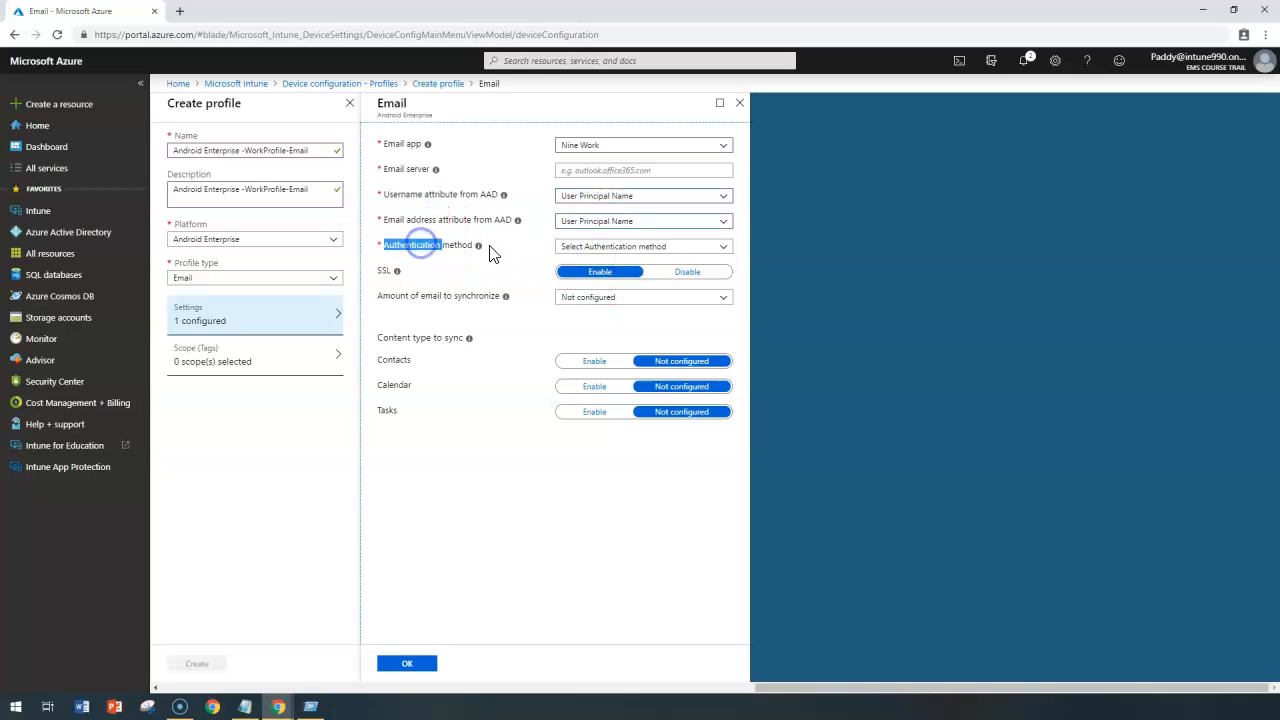
{"action": "left_click", "coordinate": [623, 248]}
{"action": "left_click", "coordinate": [632, 294]}
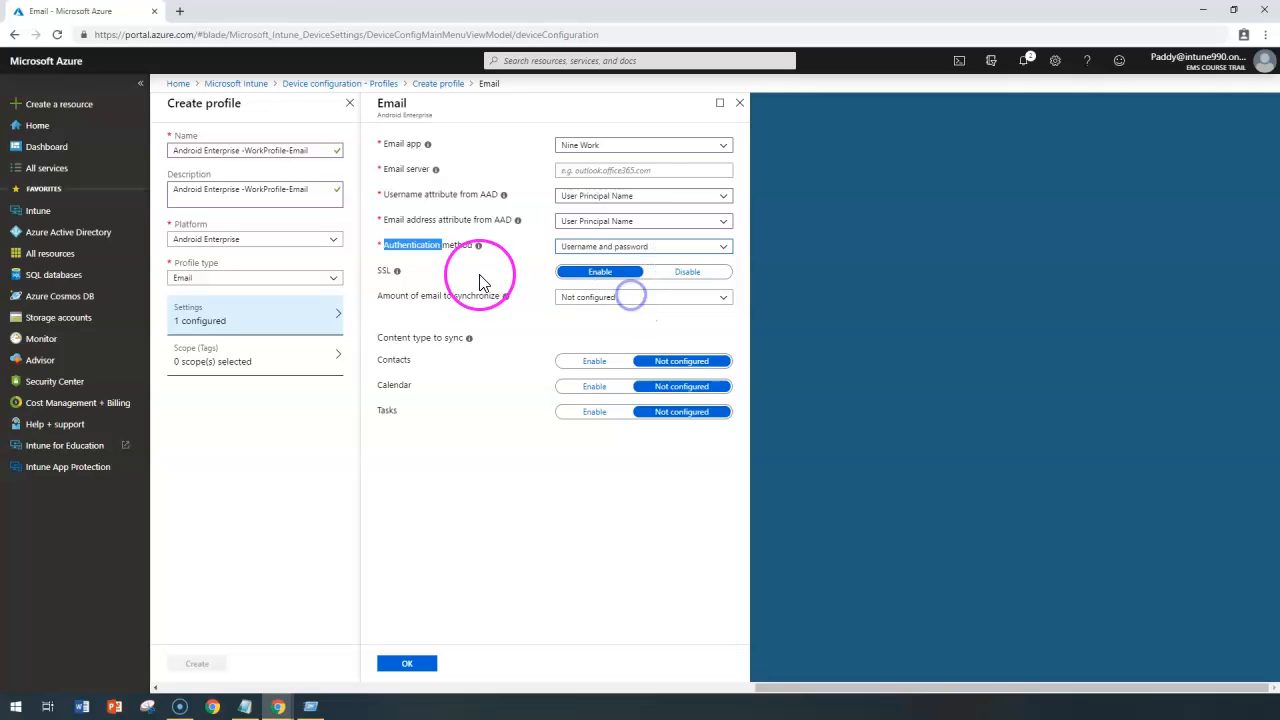
{"action": "left_click", "coordinate": [428, 295]}
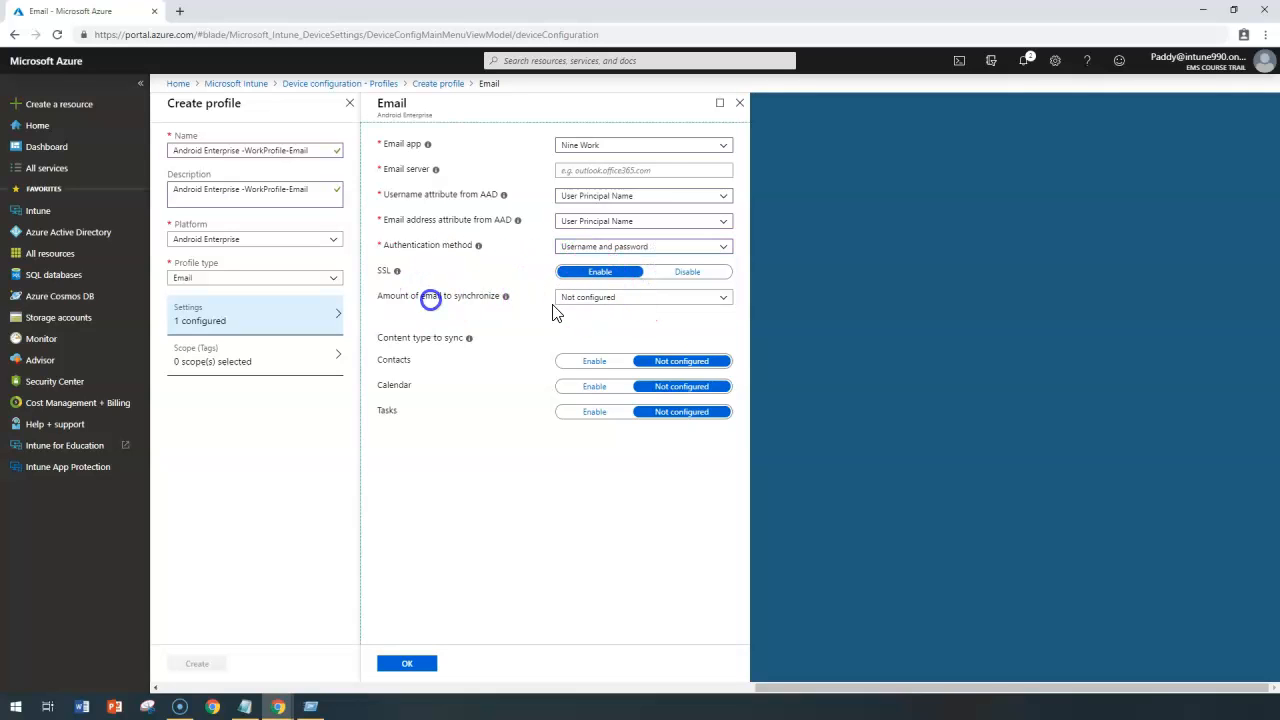
{"action": "left_click", "coordinate": [590, 298]}
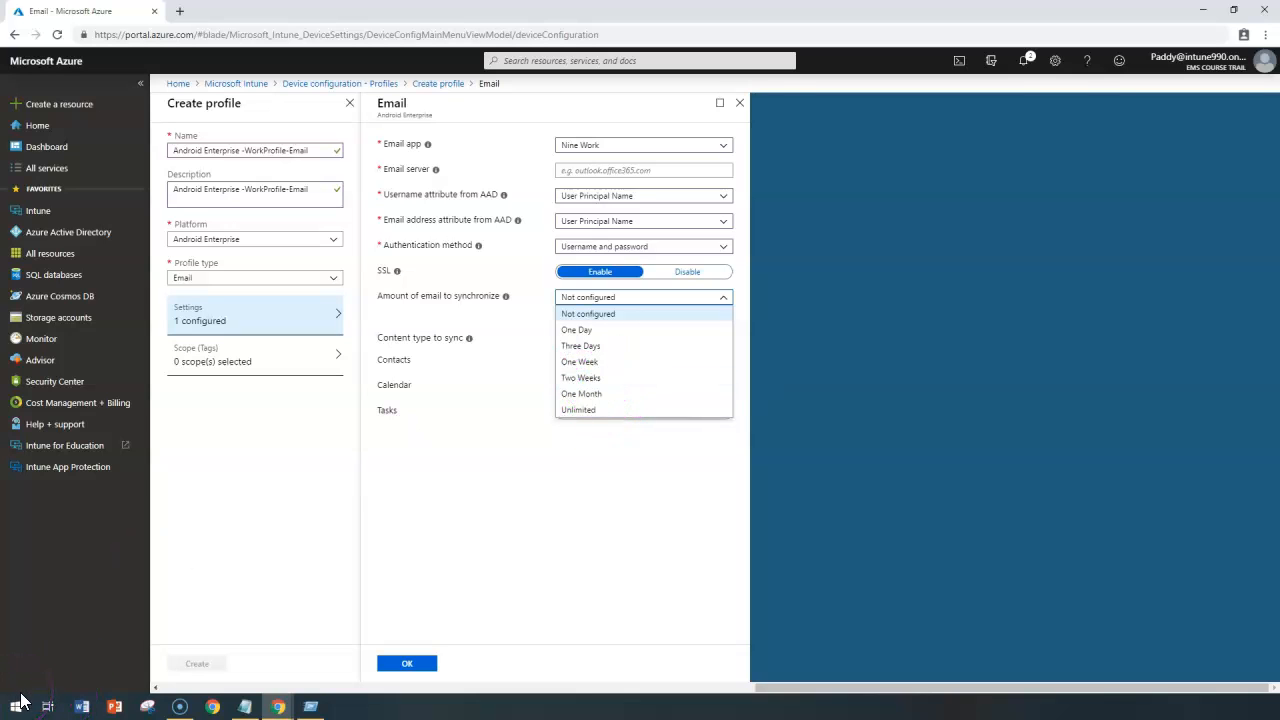
{"action": "left_click", "coordinate": [610, 410]}
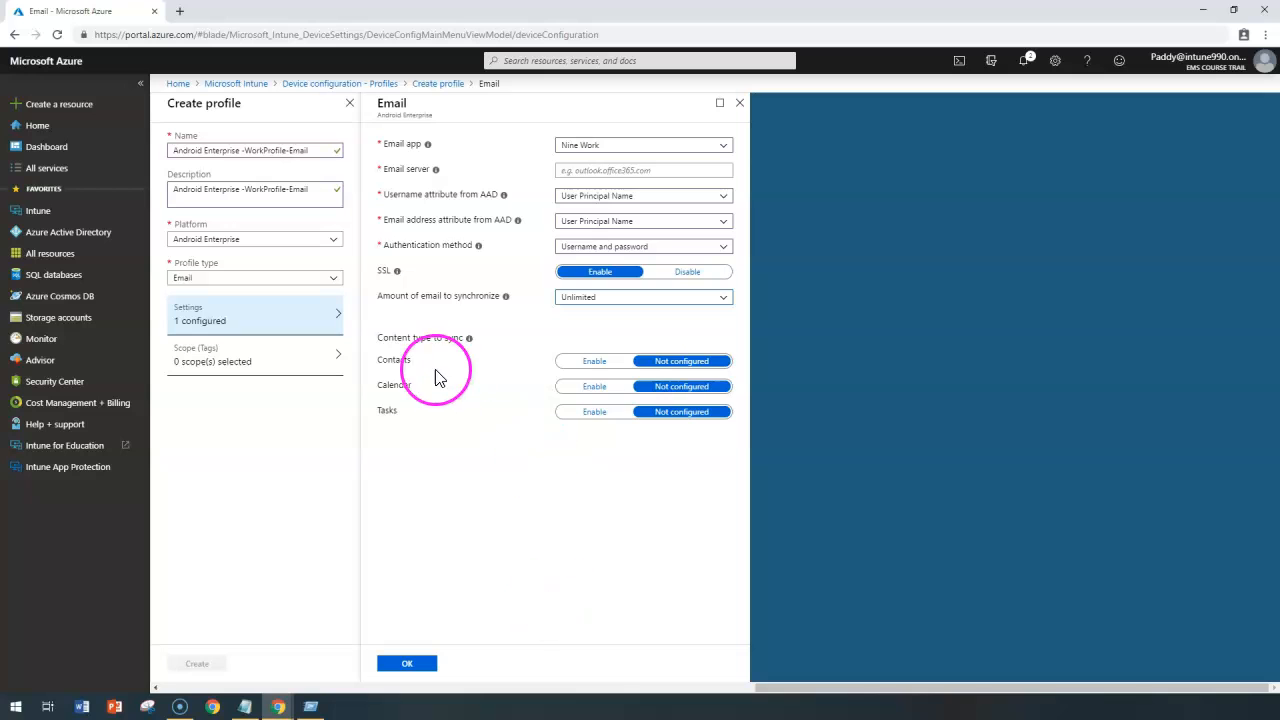
Enable syncing of Contacts, Calendar and Tasks for the Nine Work email settings.
{"action": "left_click_drag", "start_coordinate": [372, 330], "coordinate": [590, 416]}
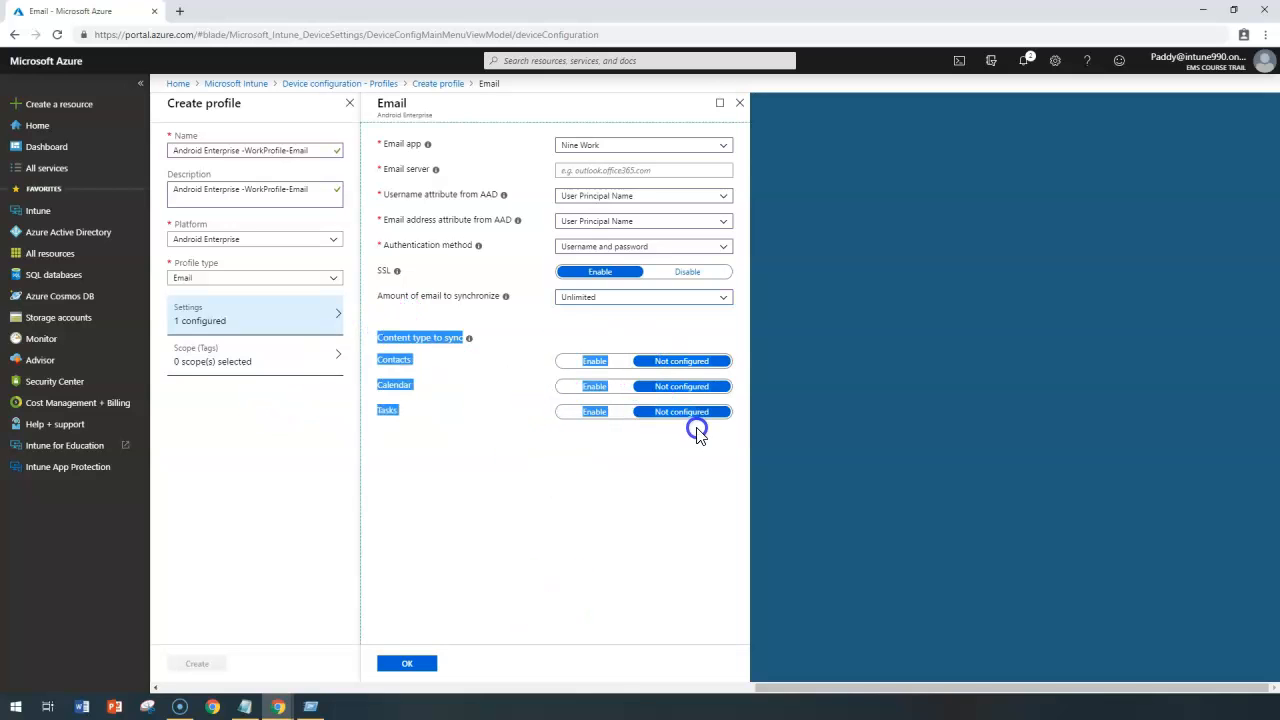
{"action": "left_click", "coordinate": [477, 468]}
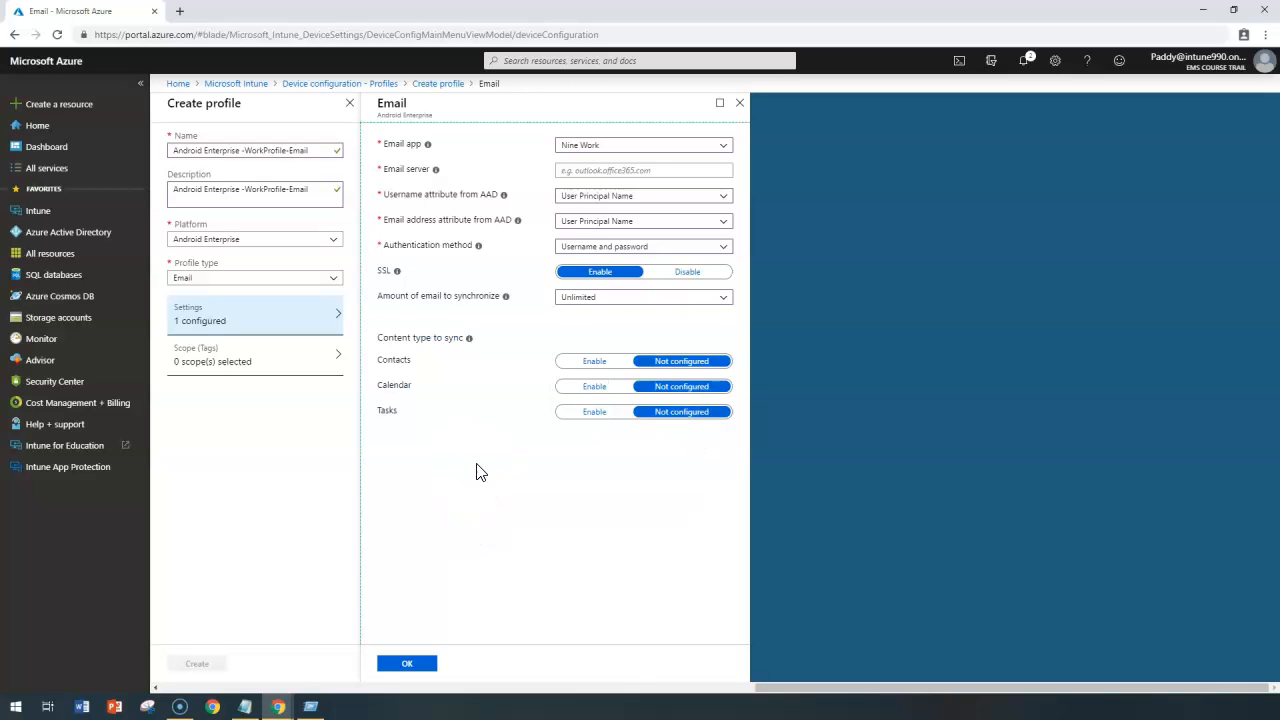
{"action": "left_click", "coordinate": [605, 364]}
{"action": "left_click", "coordinate": [593, 388]}
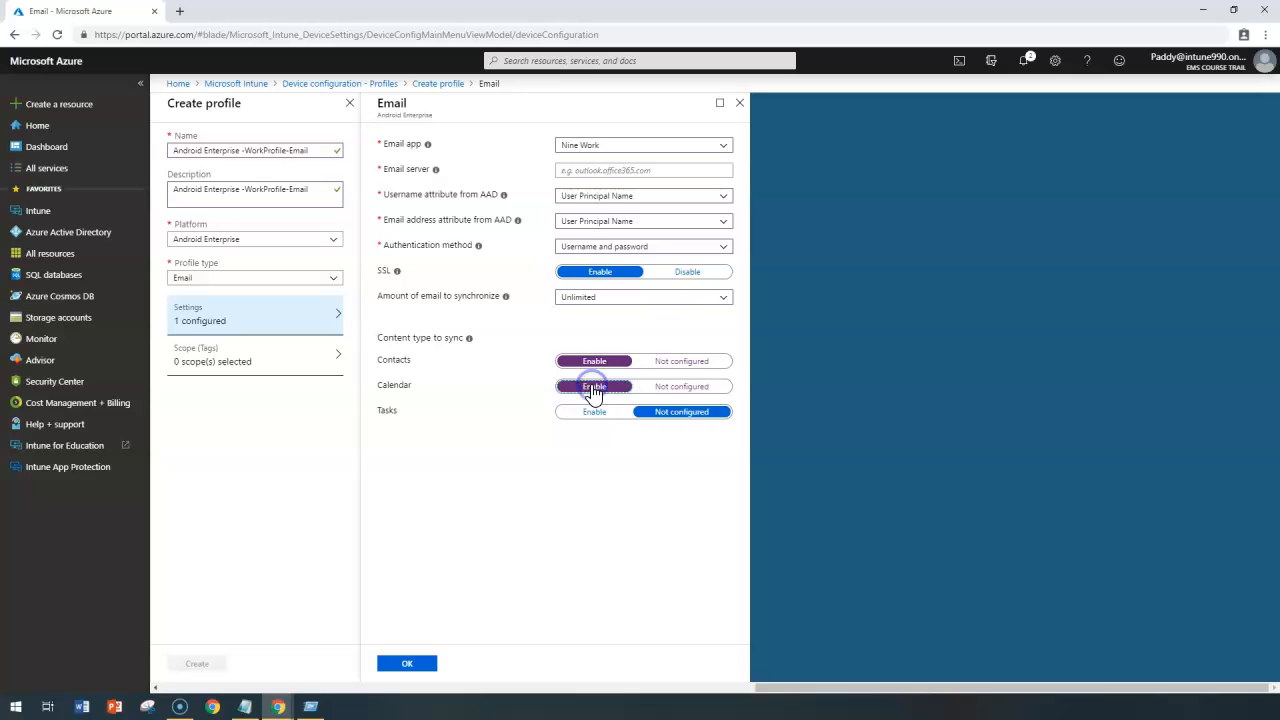
{"action": "left_click", "coordinate": [594, 420]}
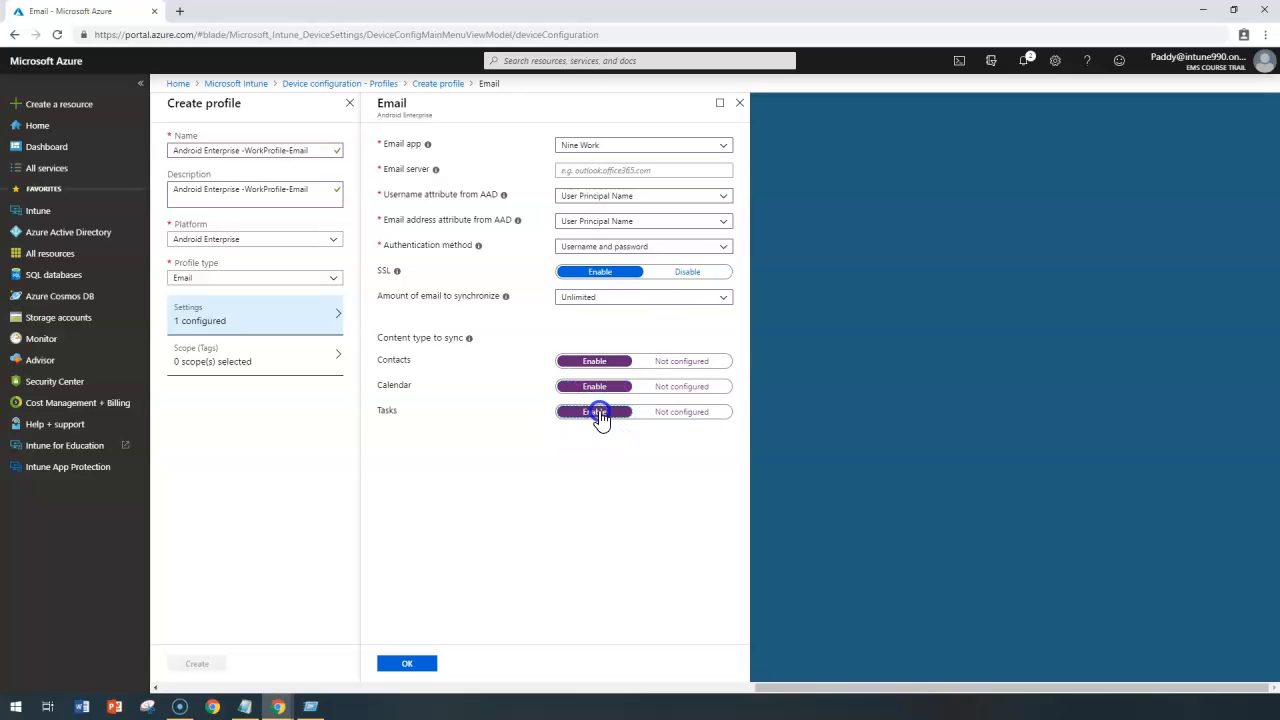
Fill in the required email server as outlook.office365.com and create the Android Enterprise email profile.
{"action": "left_click", "coordinate": [423, 665]}
{"action": "left_click", "coordinate": [632, 172]}
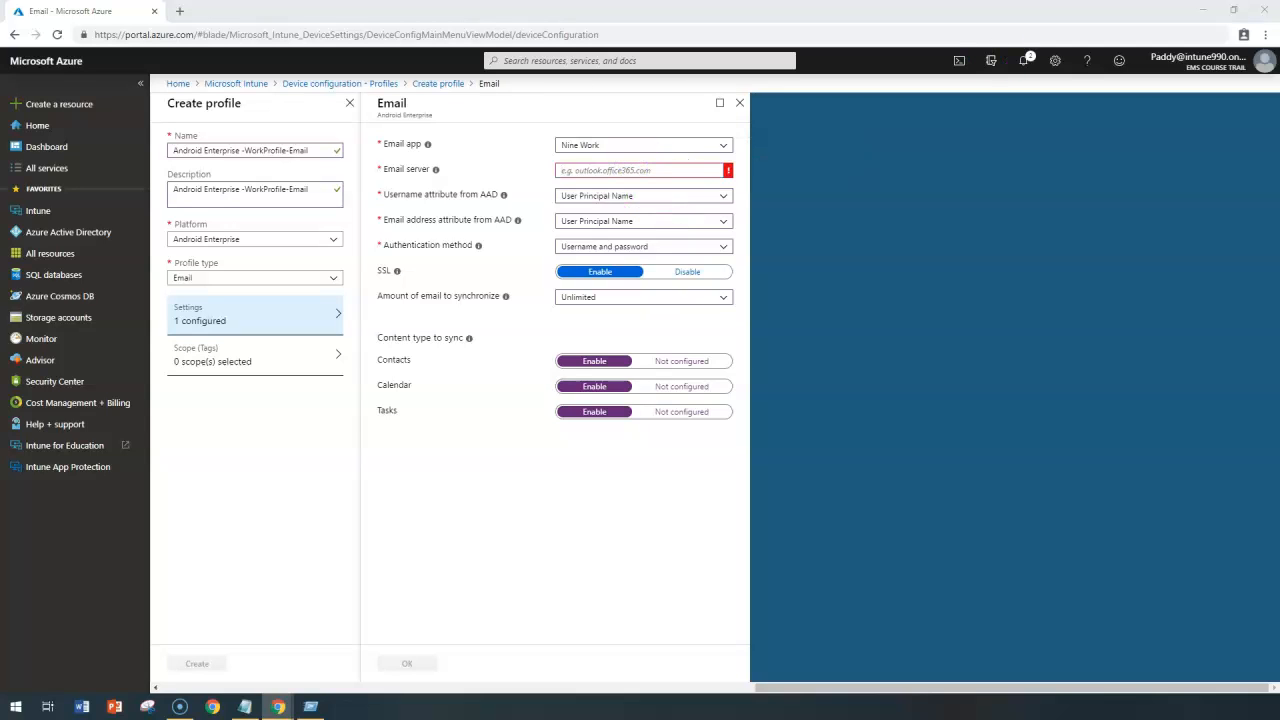
{"action": "left_click", "coordinate": [585, 170]}
{"action": "type", "text": "outlook.office365.com"}
{"action": "left_click", "coordinate": [414, 664]}
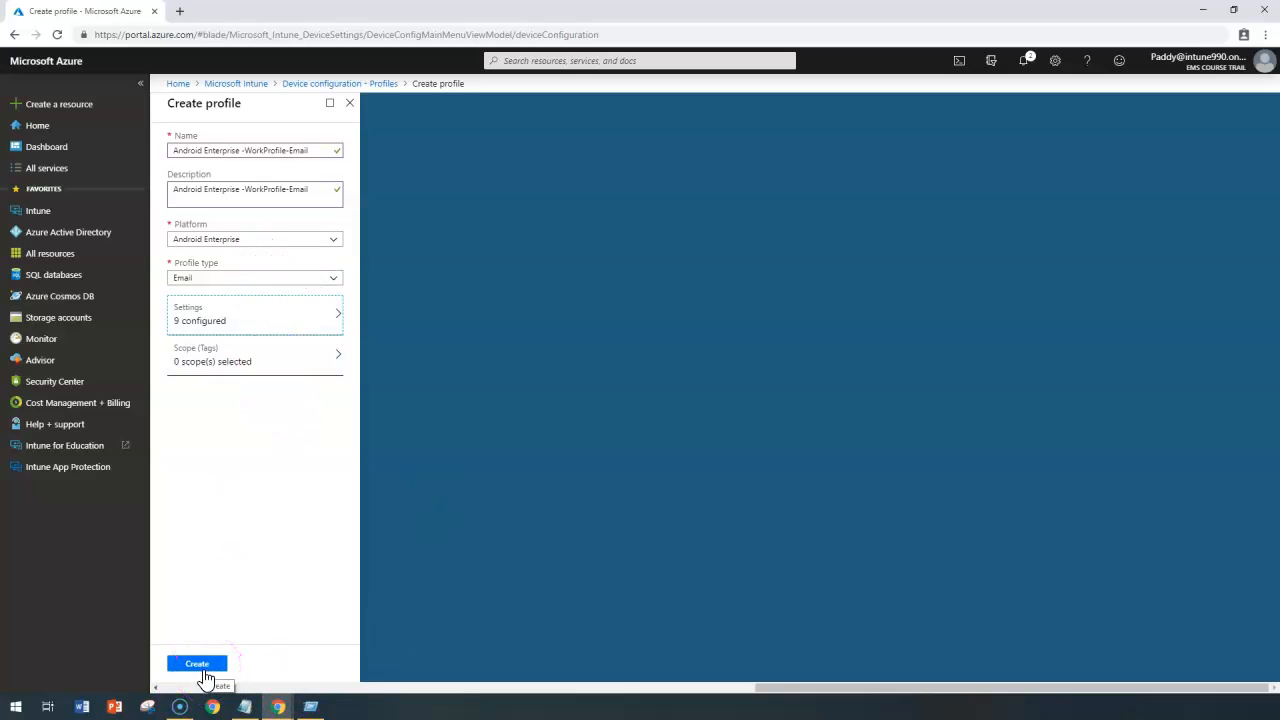
{"action": "left_click", "coordinate": [197, 664]}
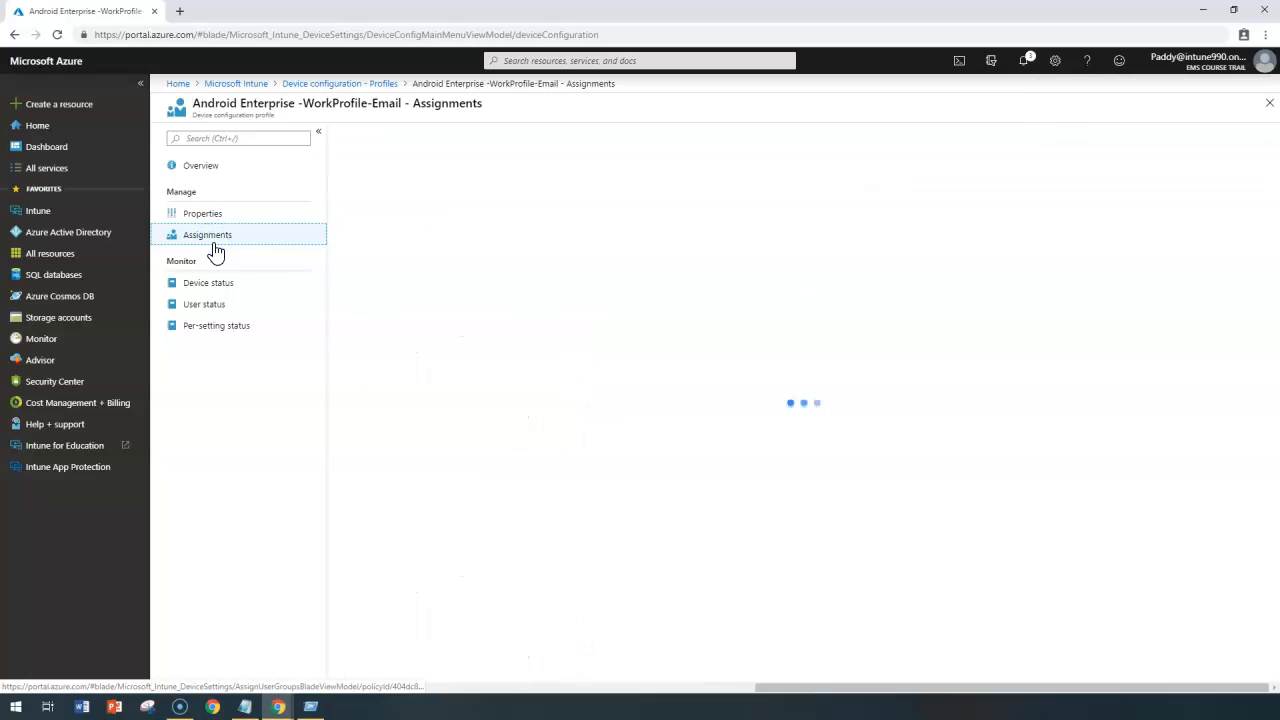
Assign the new profile to the All Finance Users Group and save the assignment.
{"action": "left_click", "coordinate": [560, 263]}
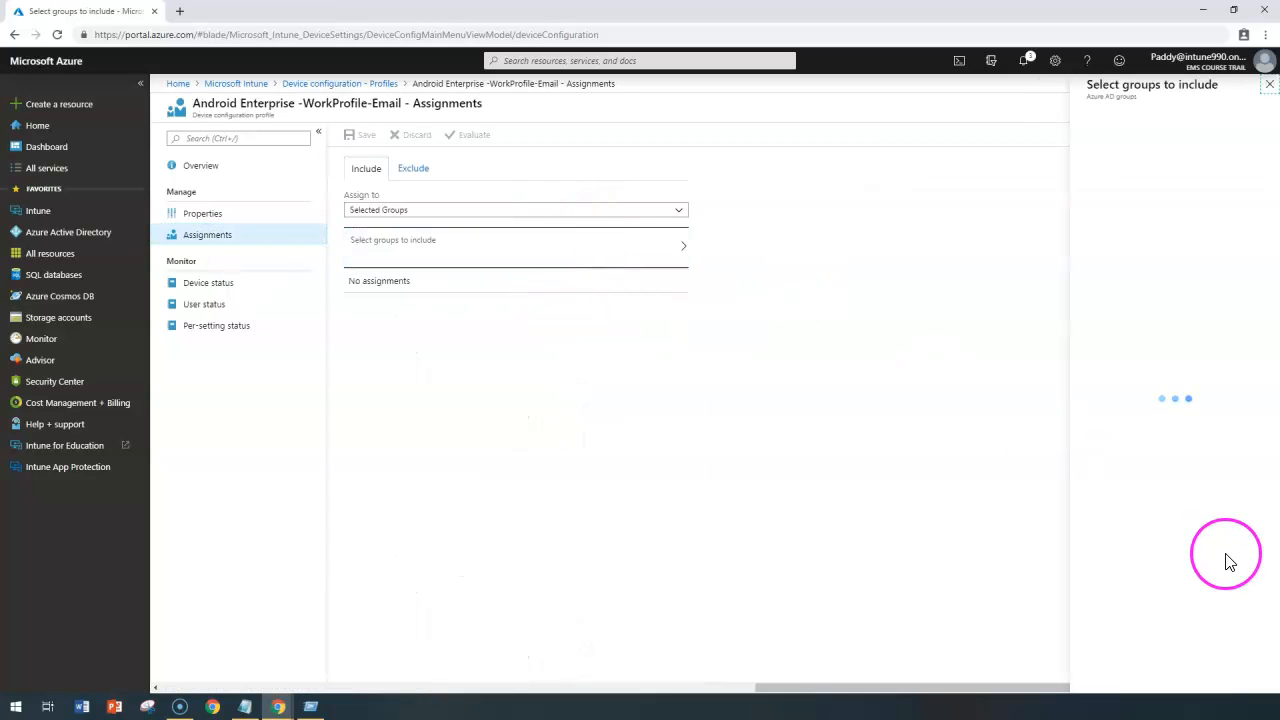
{"action": "left_click", "coordinate": [1093, 350]}
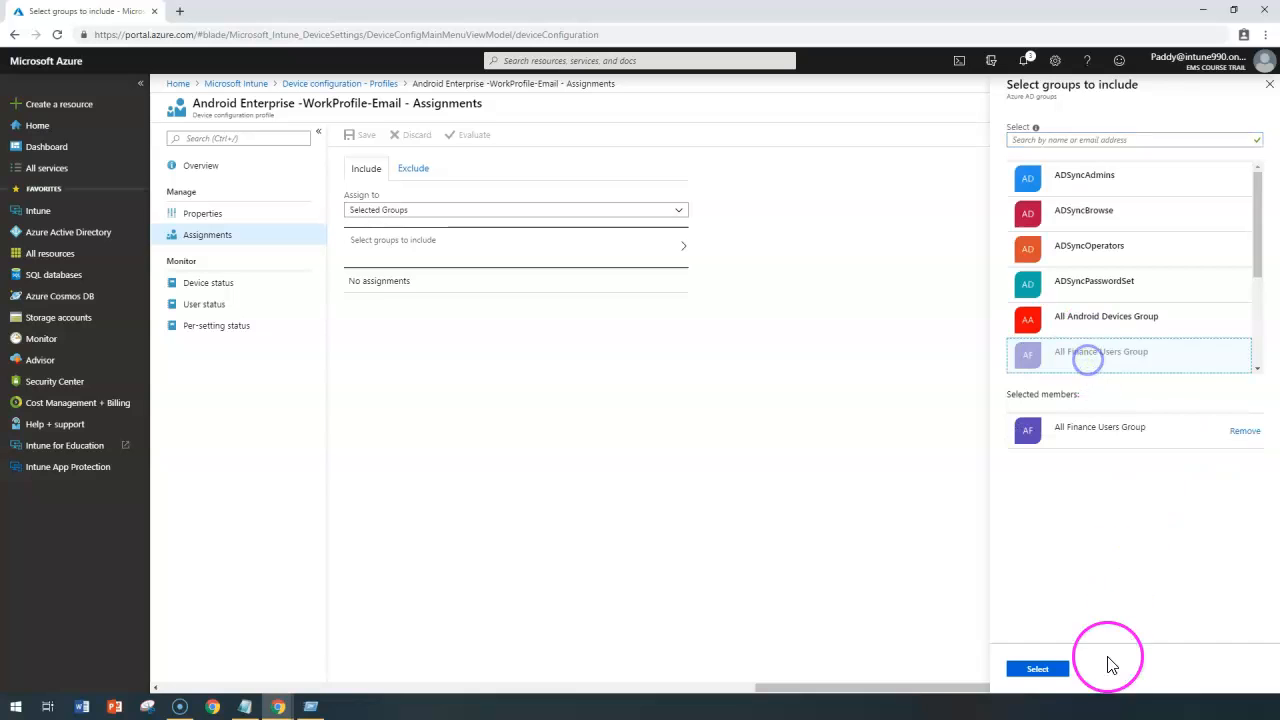
{"action": "left_click", "coordinate": [1045, 670]}
{"action": "left_click", "coordinate": [360, 135]}
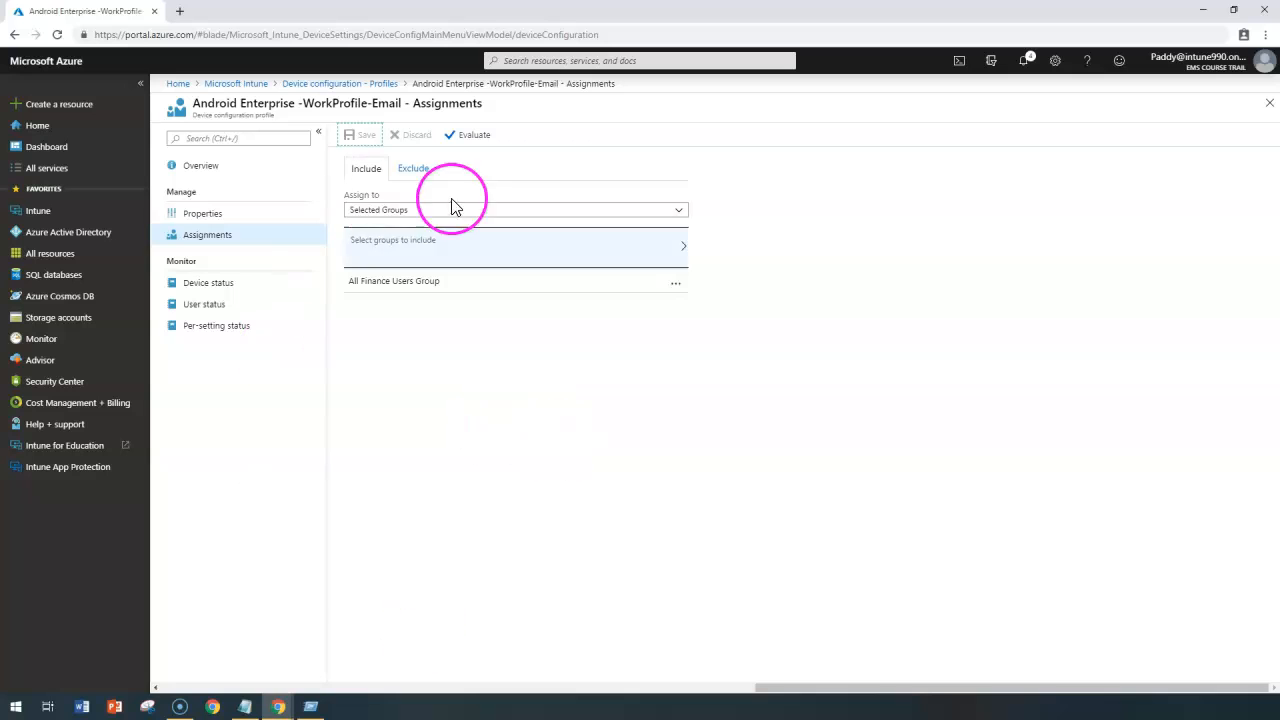
Open the email settings from the Android Enterprise -WorkProfile-Email profile's properties.
{"action": "left_click", "coordinate": [374, 92]}
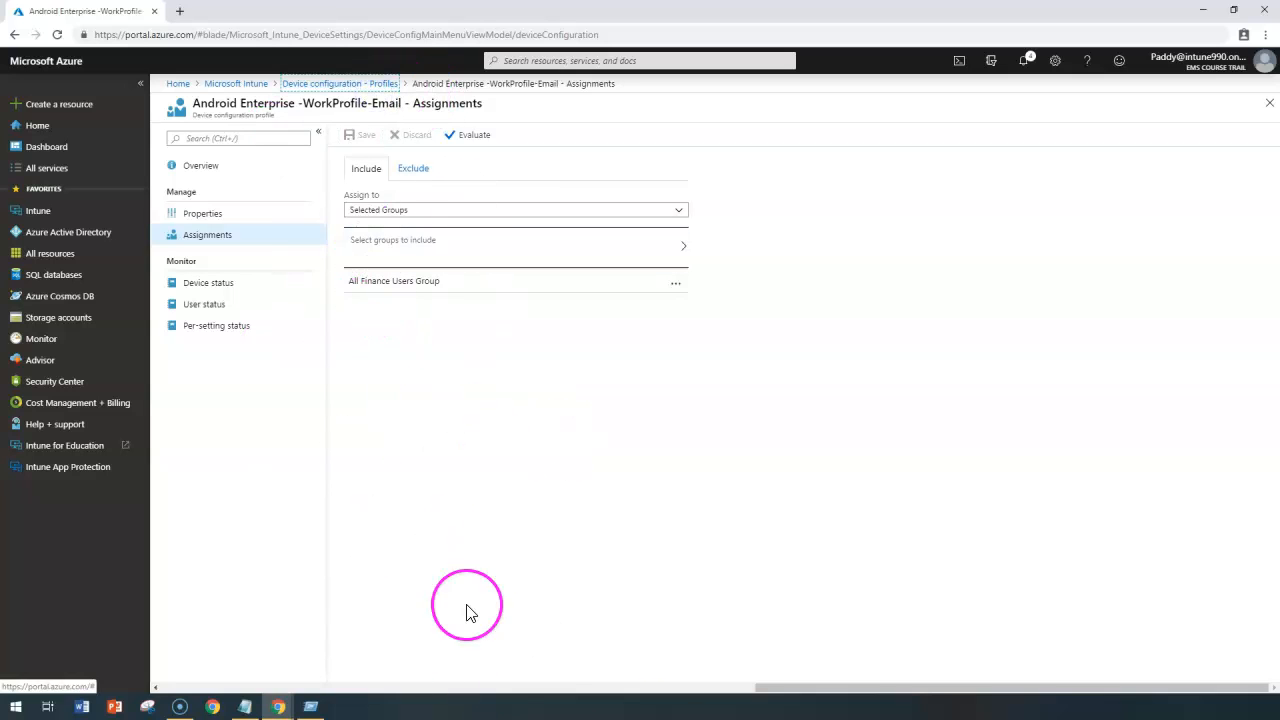
{"action": "left_click", "coordinate": [195, 215]}
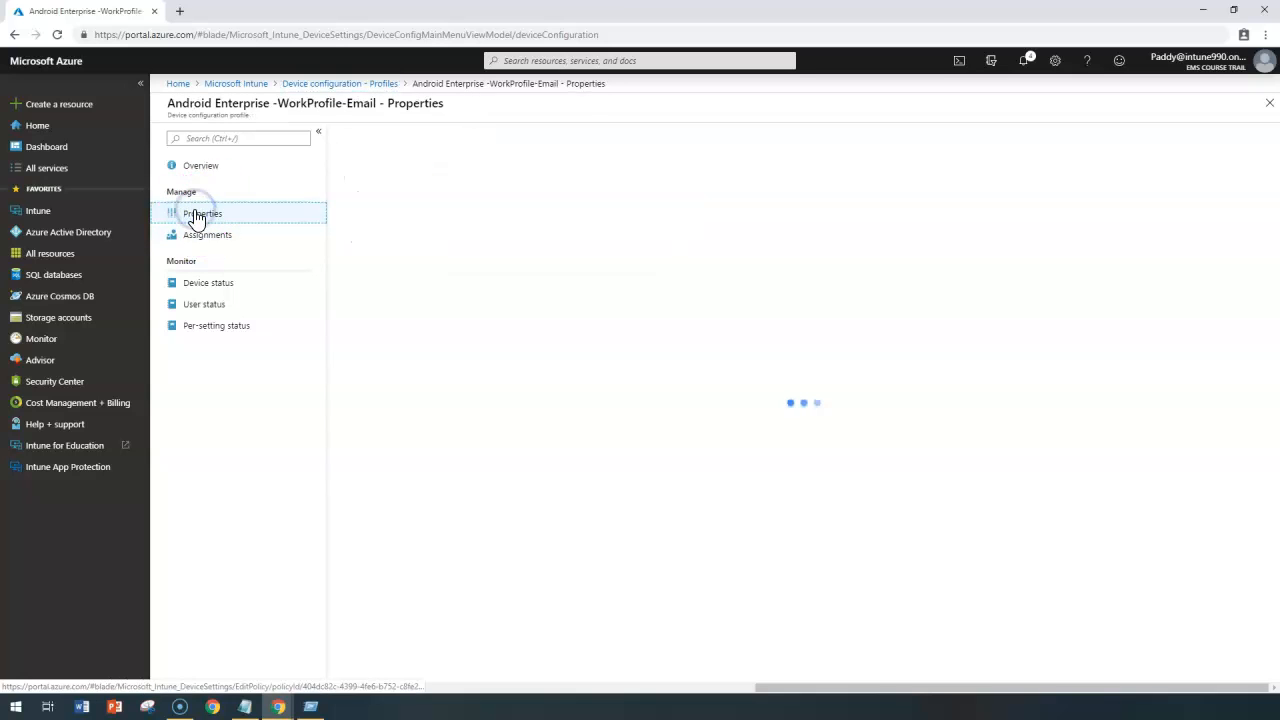
{"action": "left_click", "coordinate": [357, 265]}
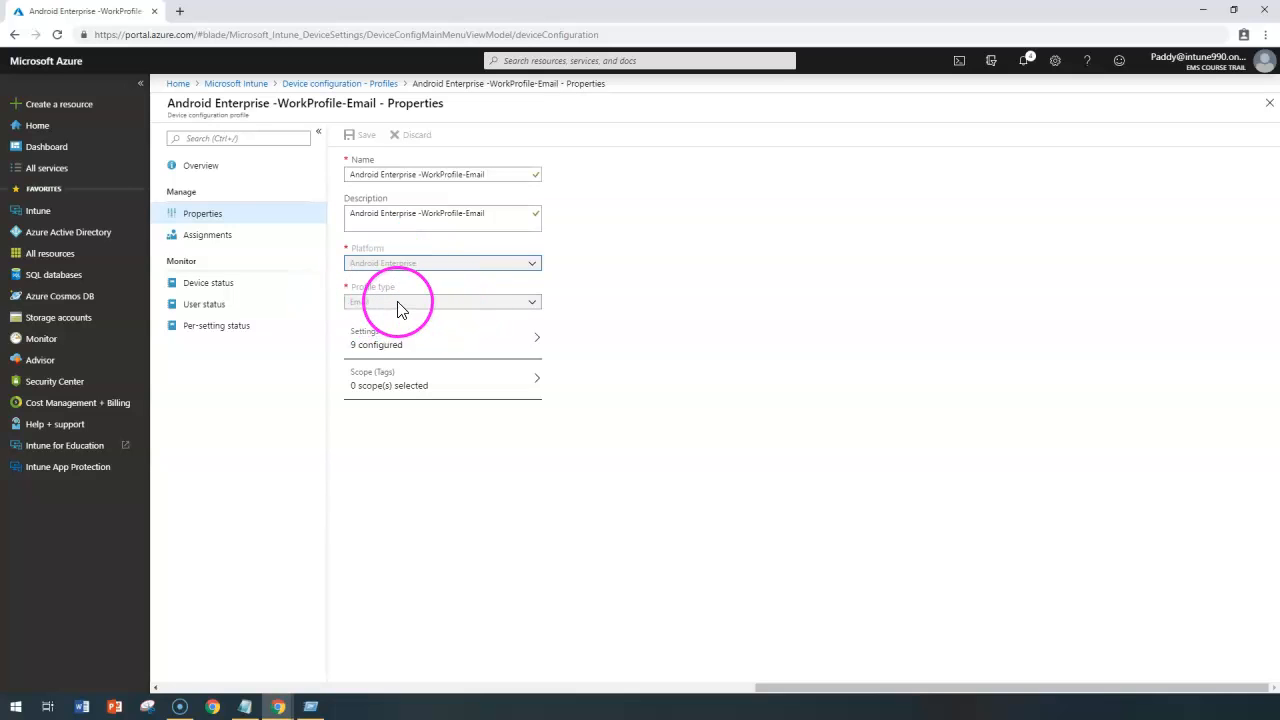
{"action": "left_click", "coordinate": [412, 343]}
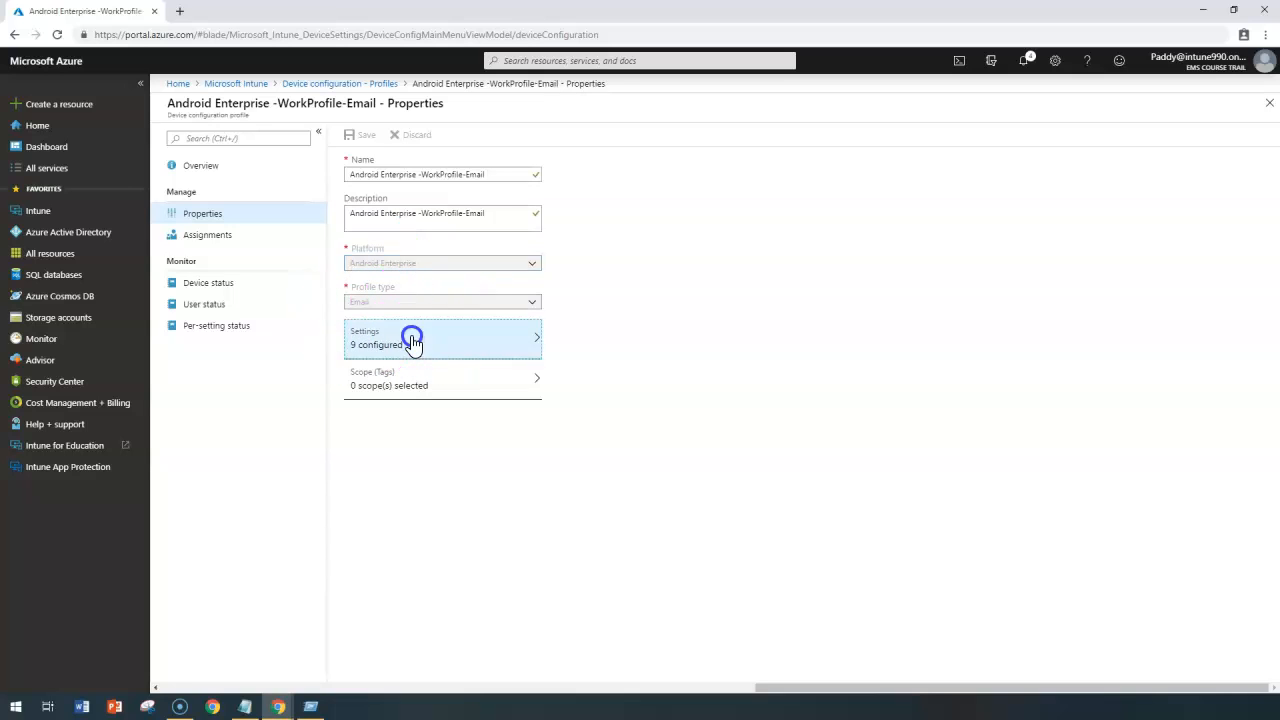